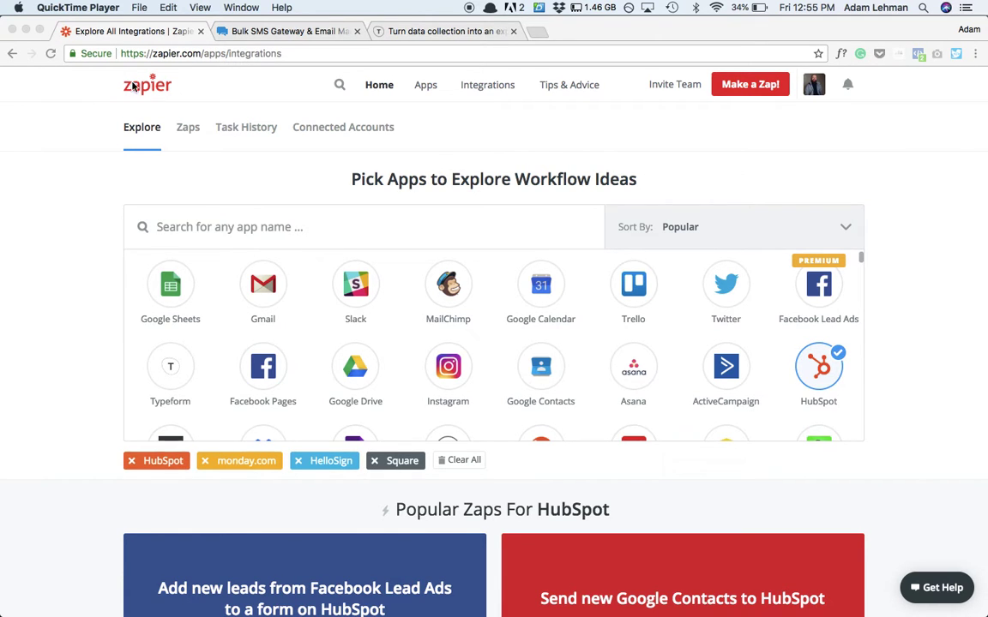
- Look over the open ClickSend and Typeform tabs, then return to the Zapier integrations page
scroll(102, 120, down, 3)
scroll(102, 120, up, 3)
click(266, 30)
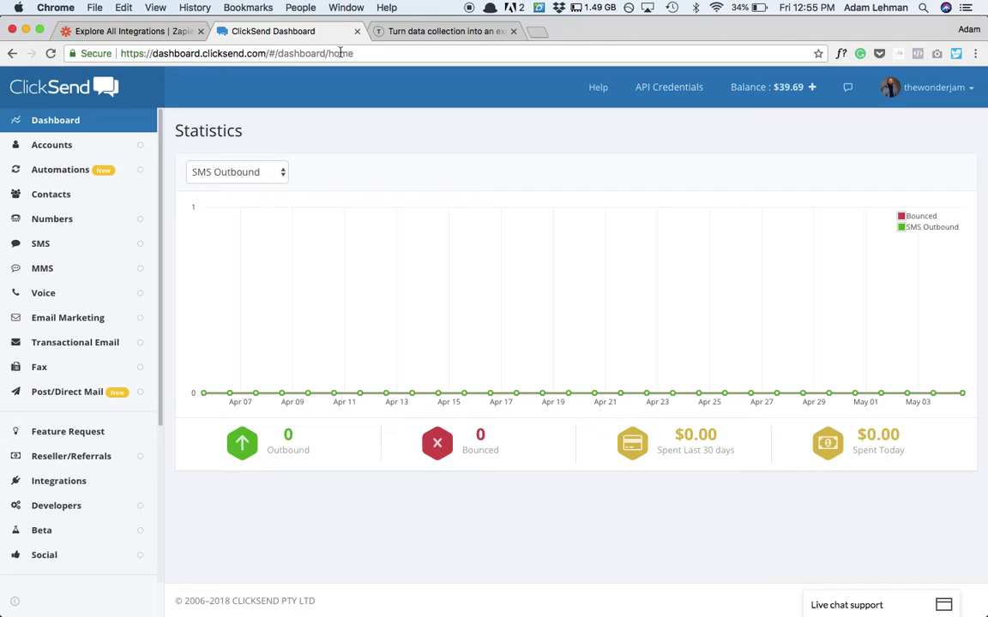
click(423, 32)
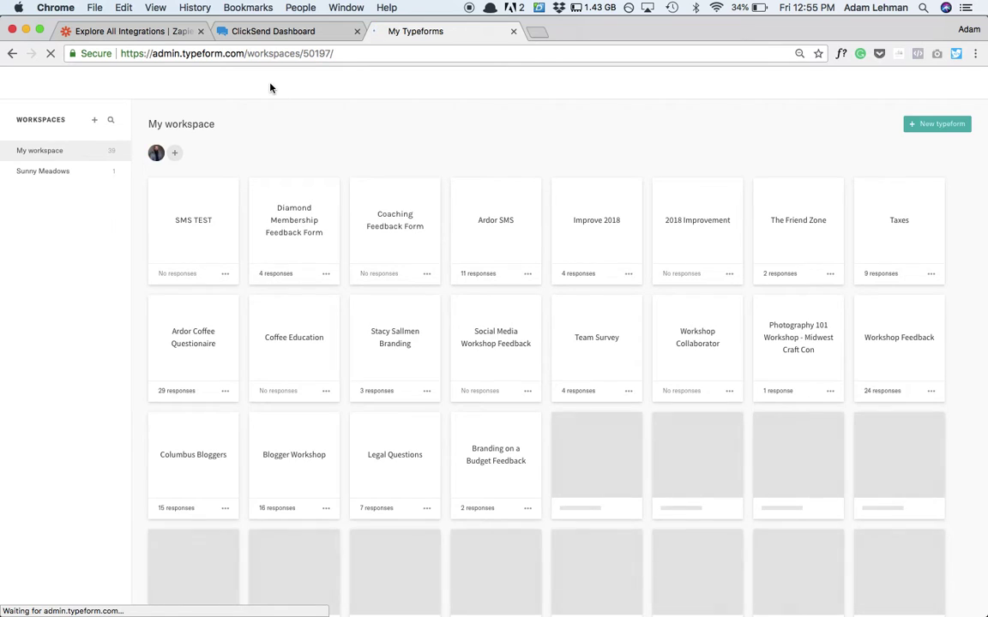
click(154, 32)
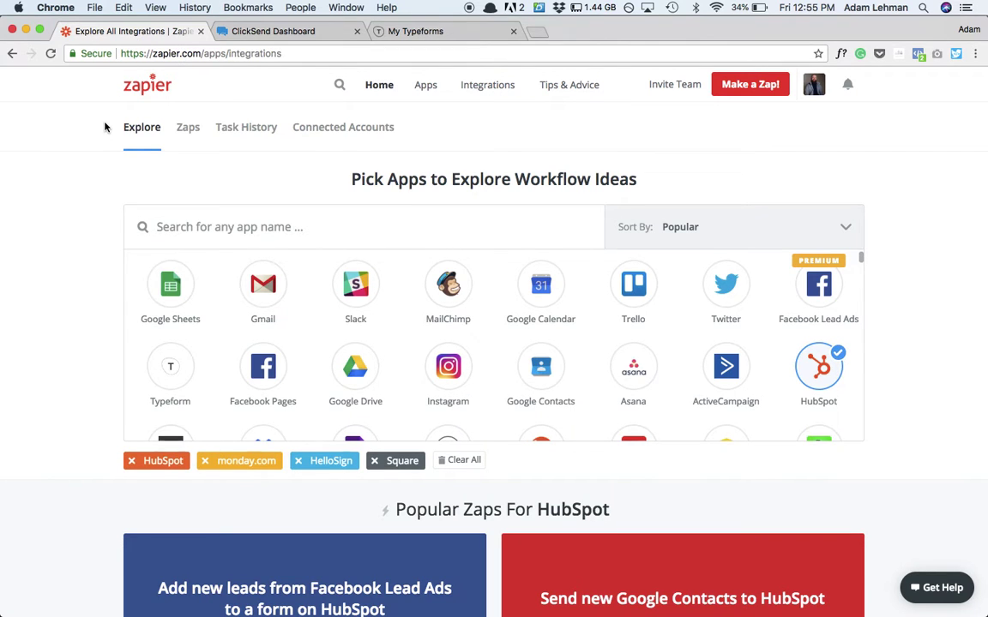
scroll(105, 127, down, 3)
scroll(105, 127, up, 3)
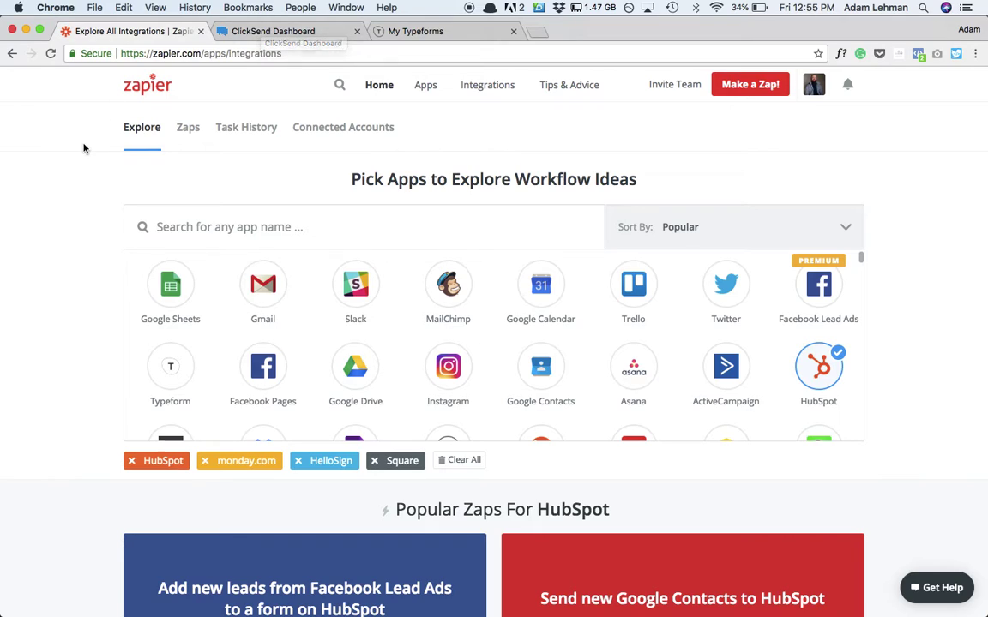
- Stop at the ClickSend dashboard, then go to the Typeform workspace listing SMS TEST
click(275, 34)
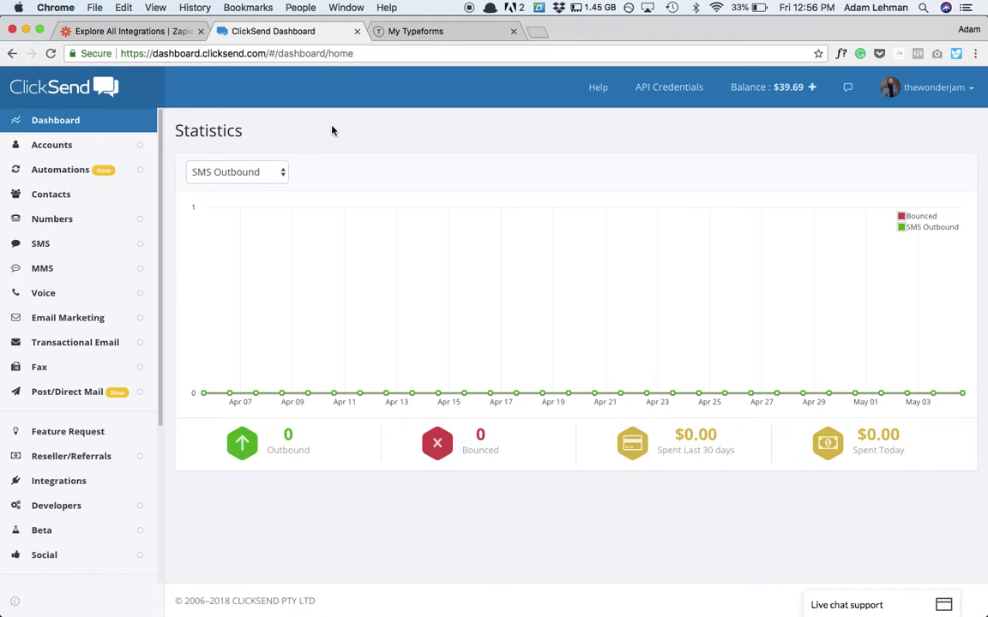
click(425, 34)
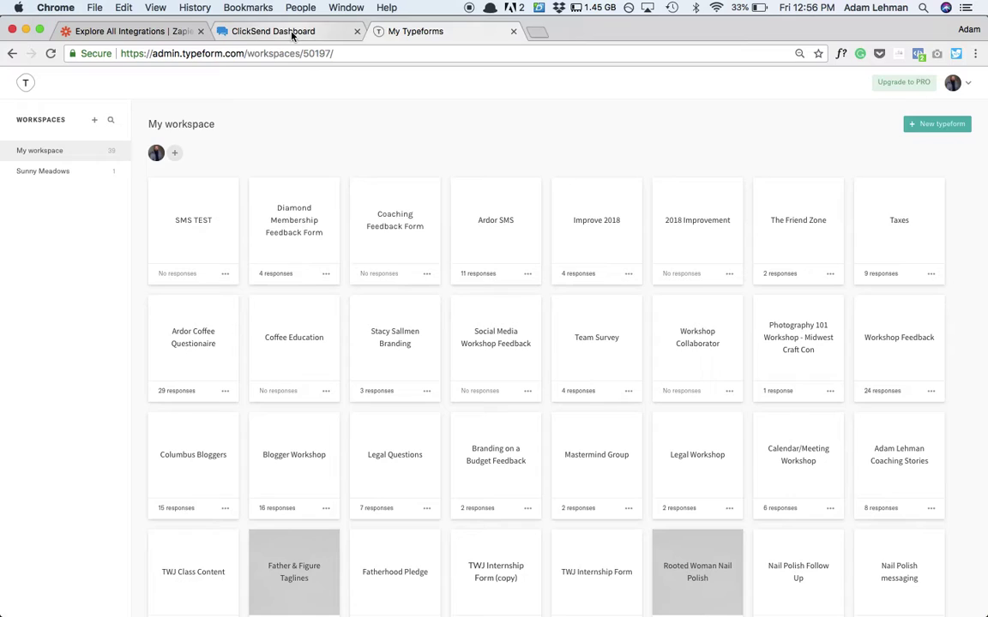
- Open SMS TEST, review its welcome, email and Cell Number questions, and view the live form
click(201, 232)
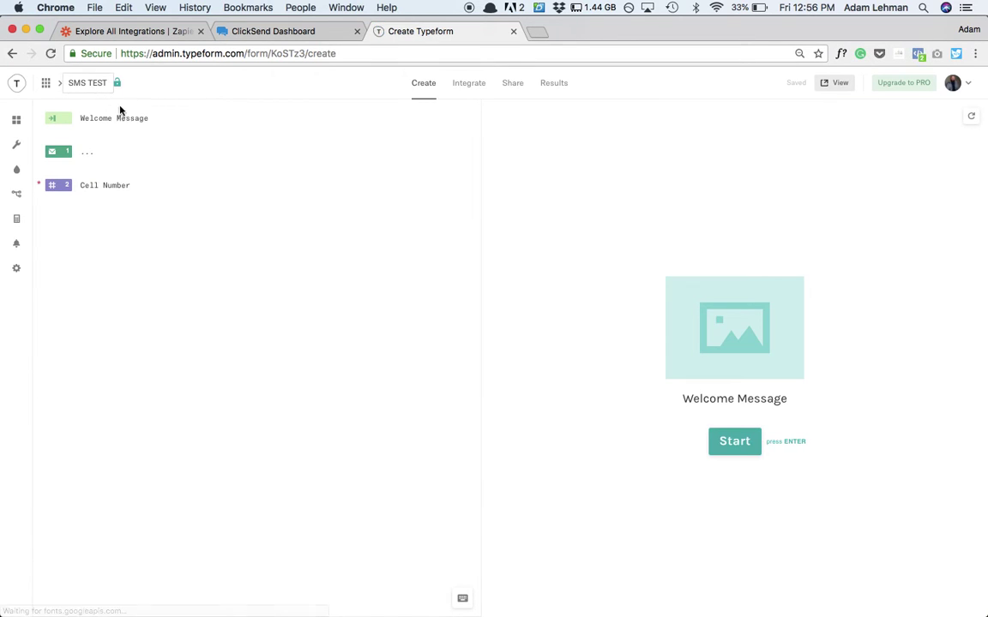
click(100, 154)
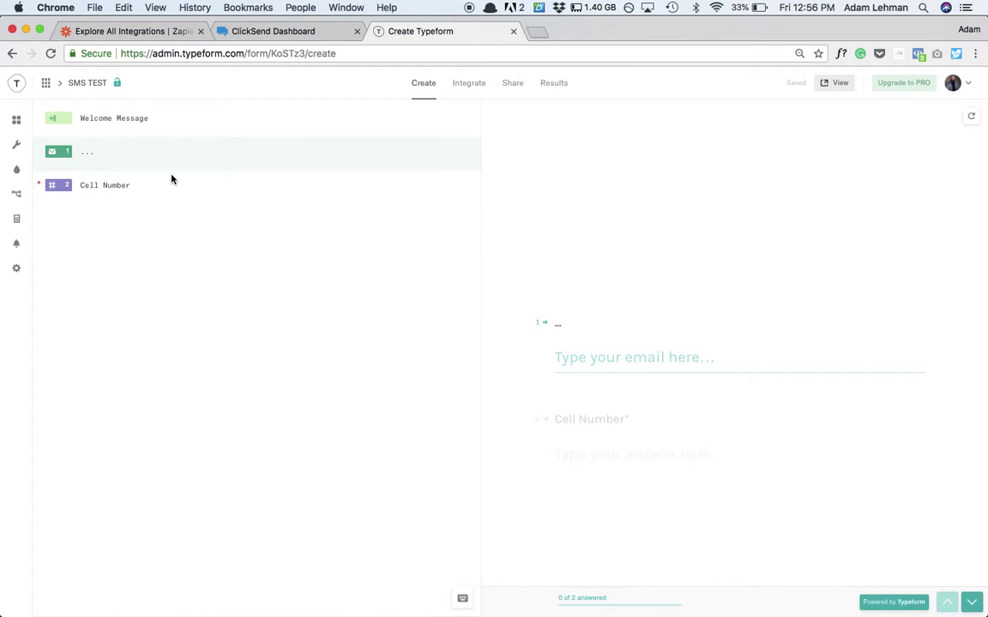
click(146, 183)
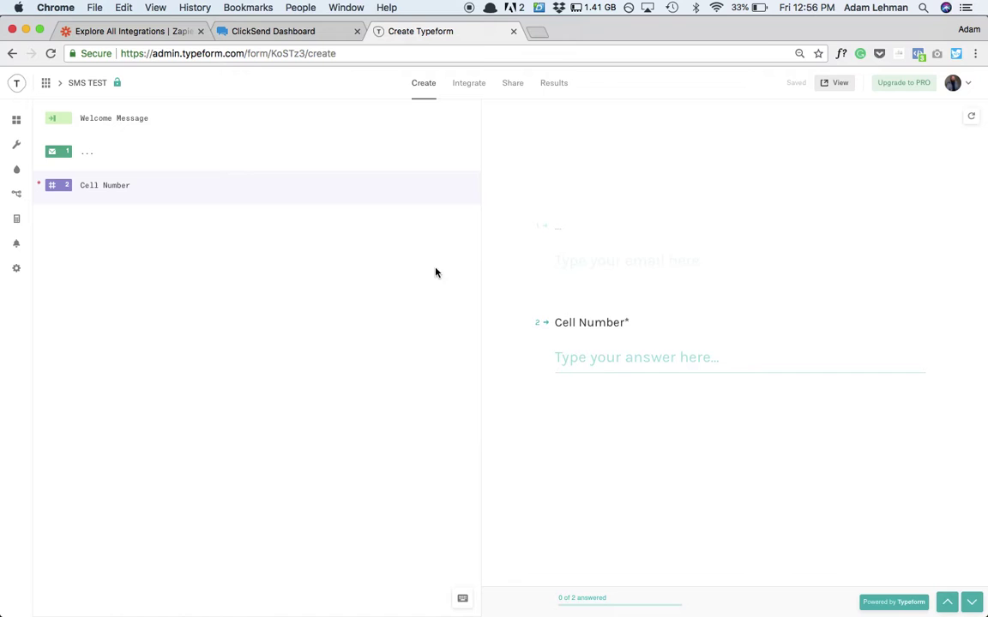
click(170, 117)
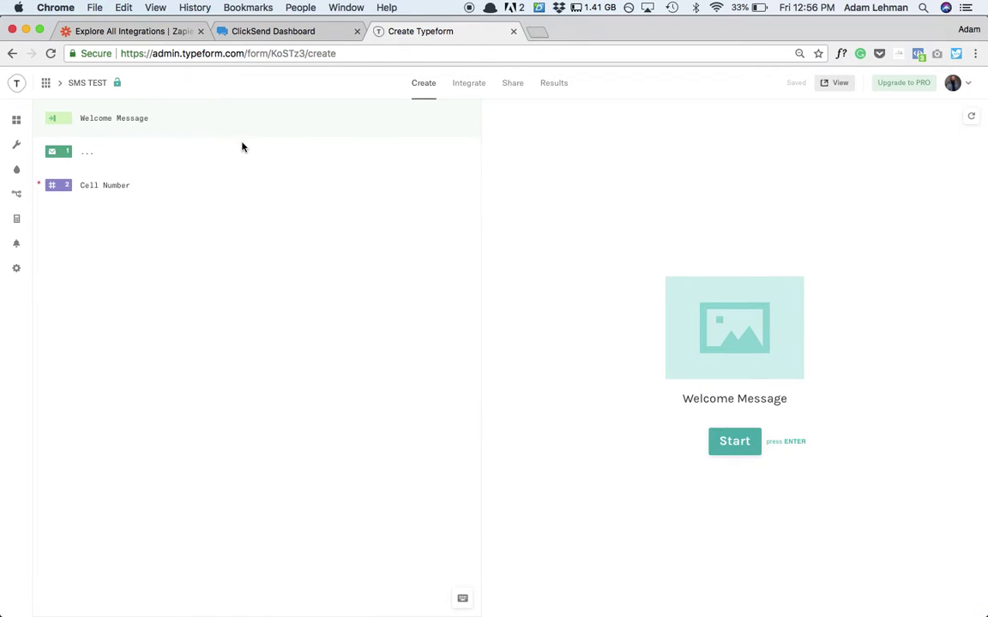
click(152, 150)
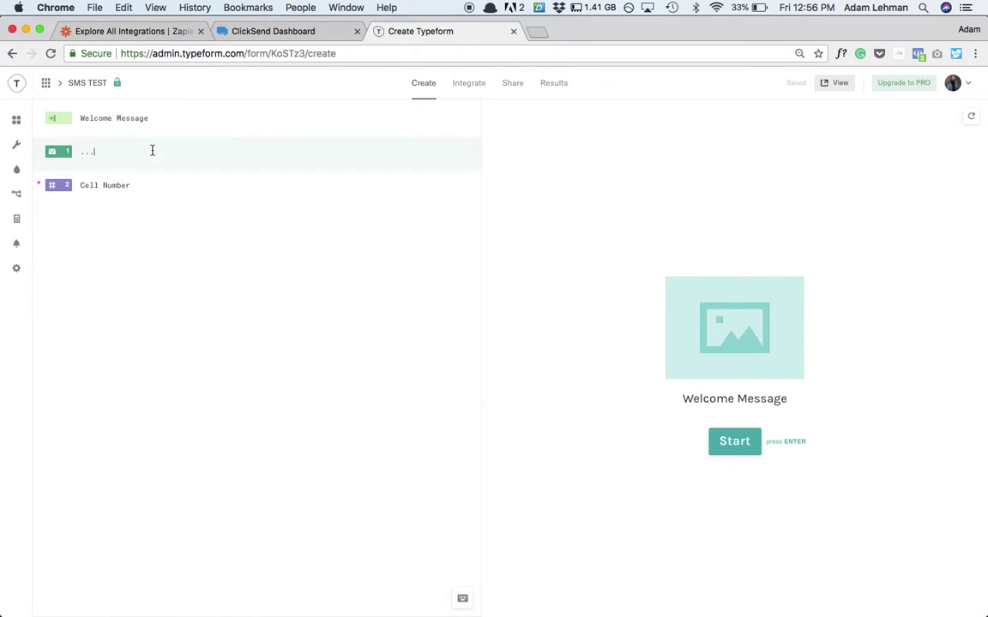
click(152, 187)
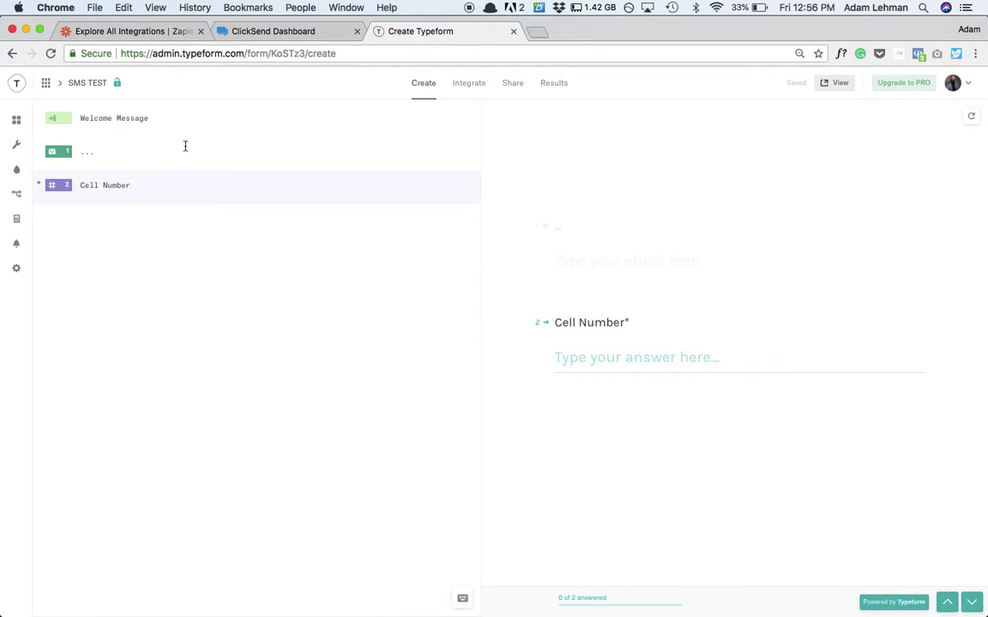
click(842, 89)
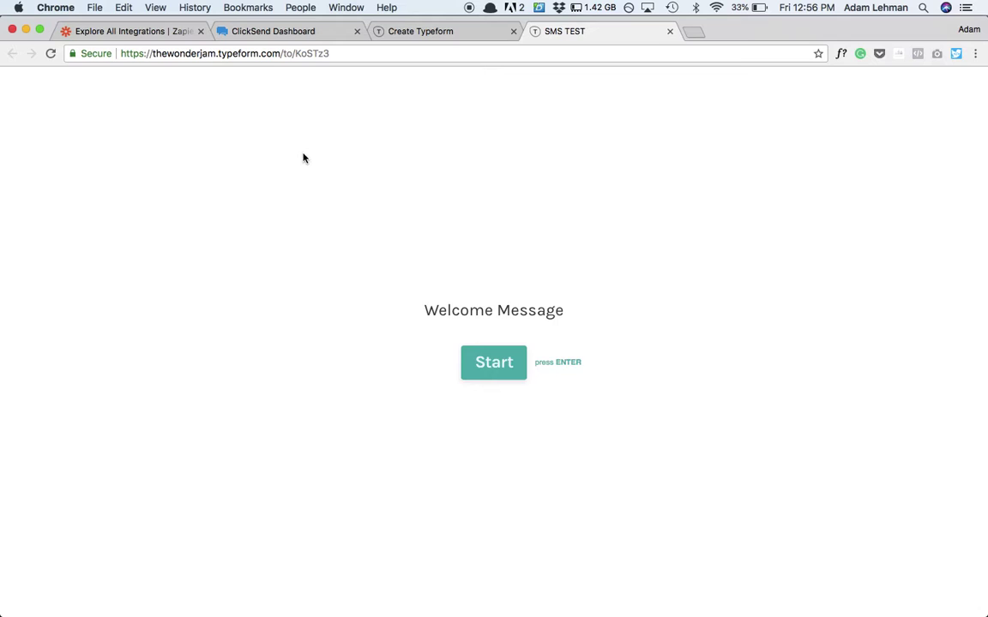
- Start the live SMS TEST form, enter a test email and cell number, and submit it
click(496, 374)
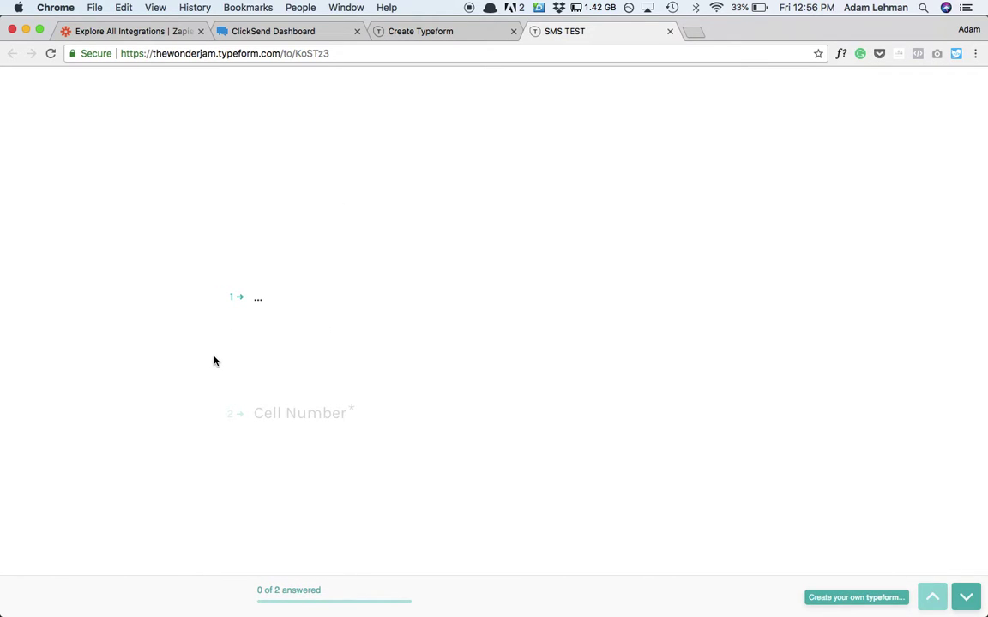
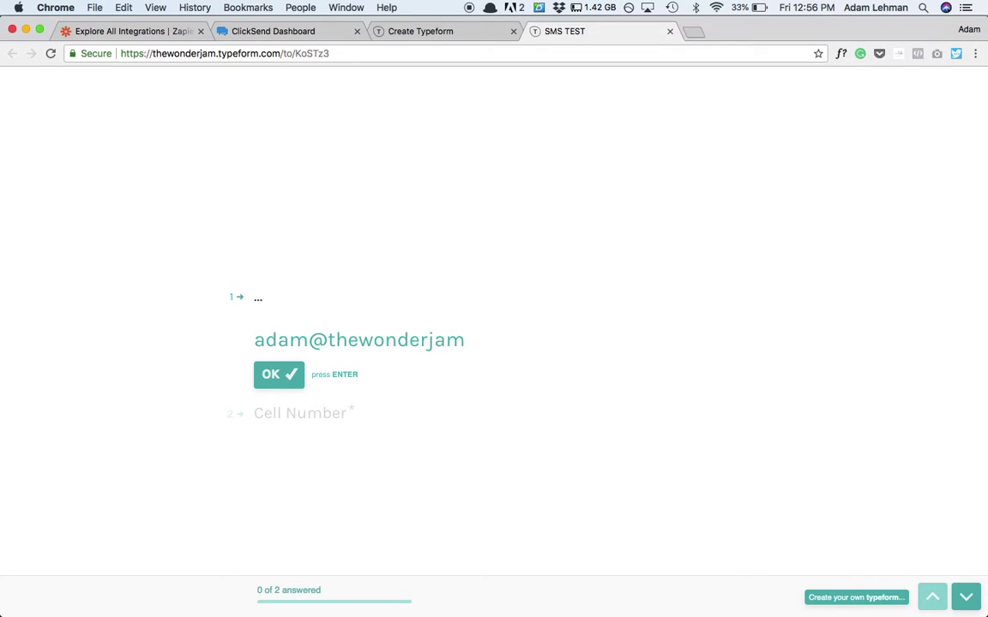
key(Return)
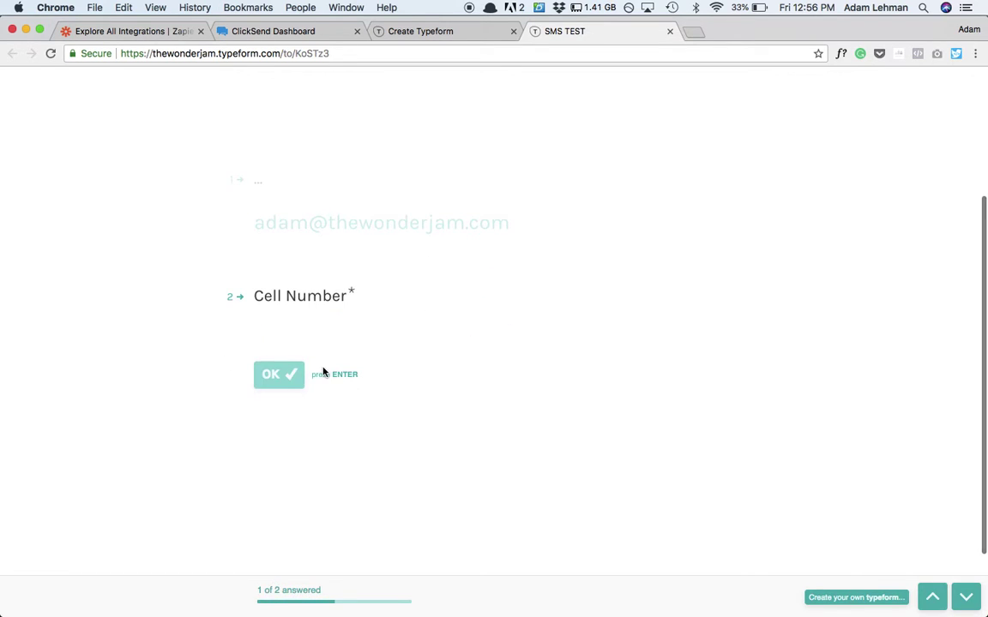
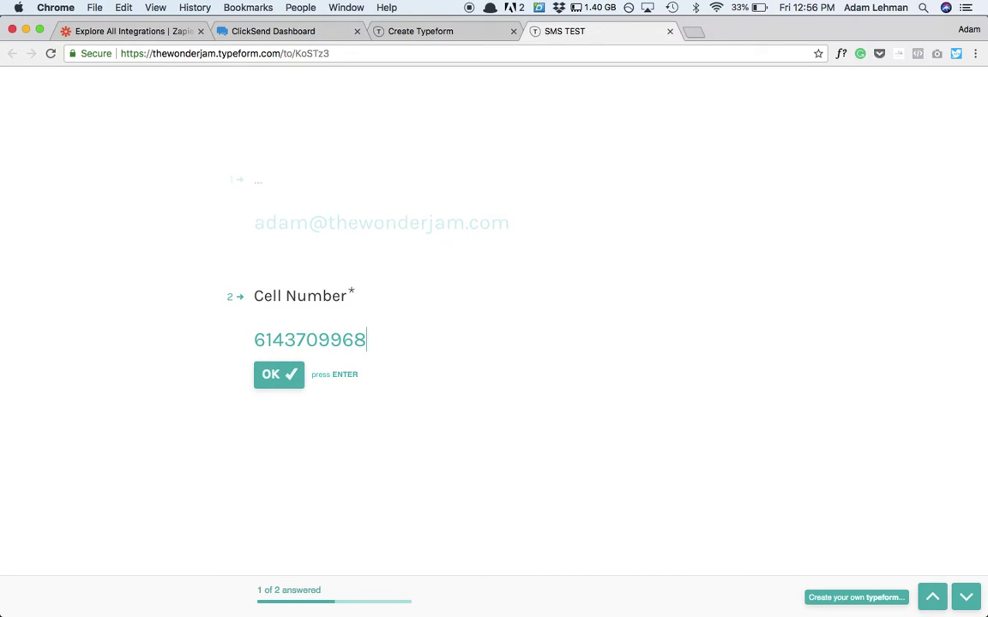
click(289, 374)
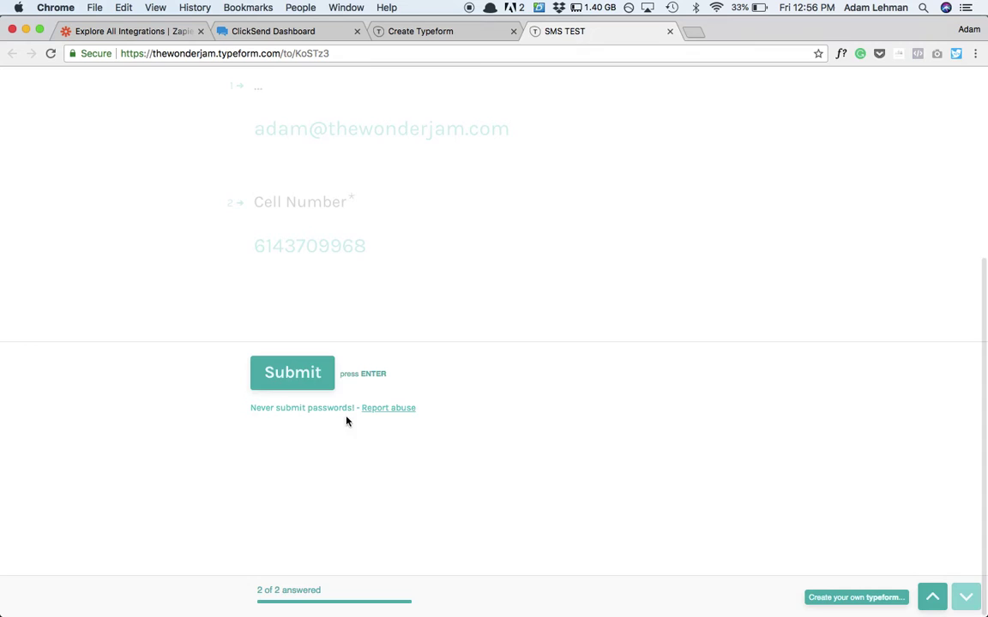
click(277, 367)
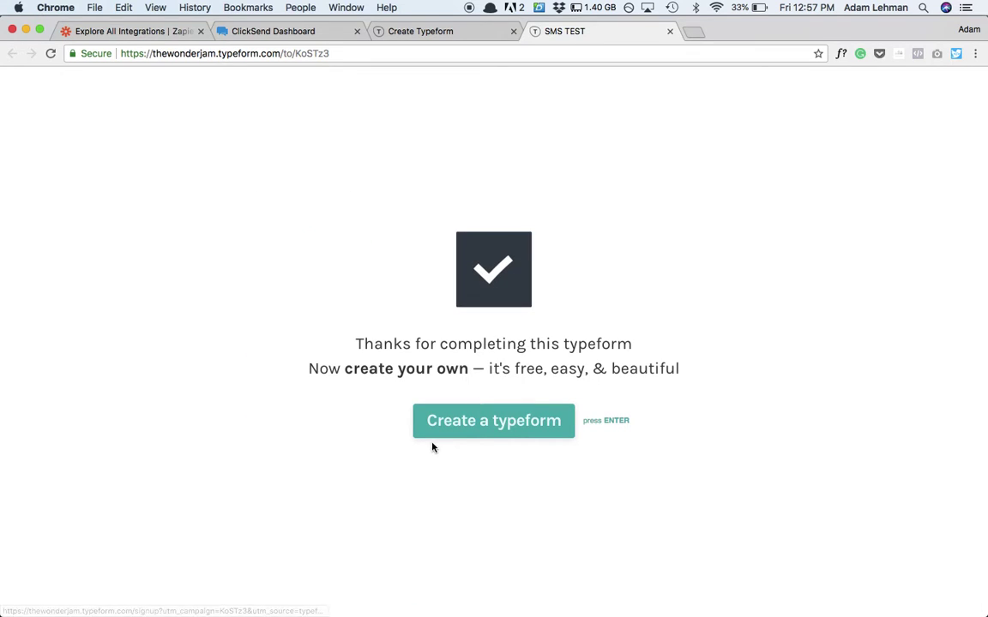
- Check that SMS TEST's Results page shows one response, then go to the ClickSend dashboard
click(460, 31)
click(556, 87)
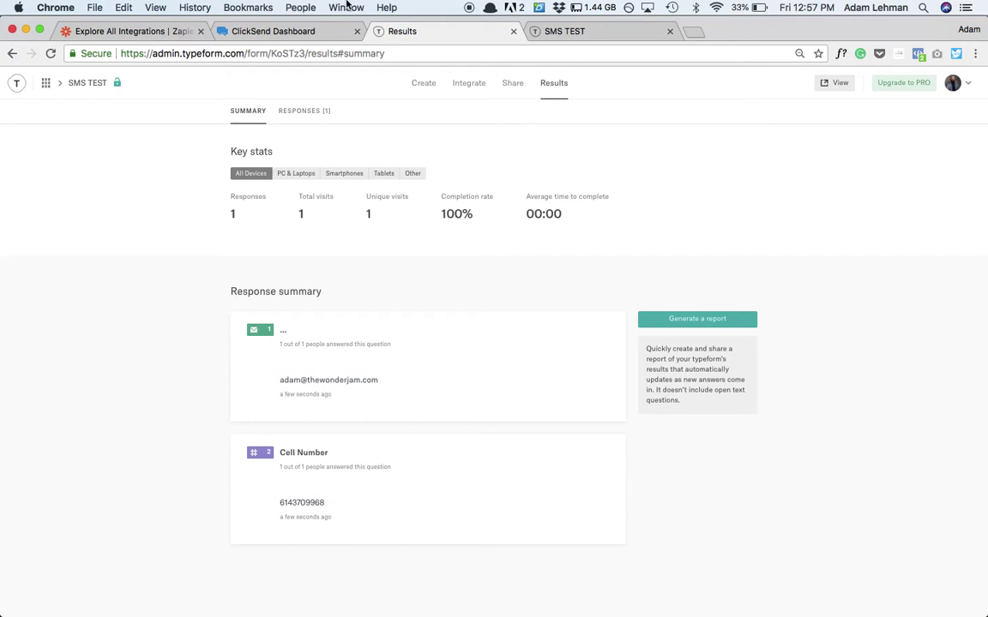
click(256, 34)
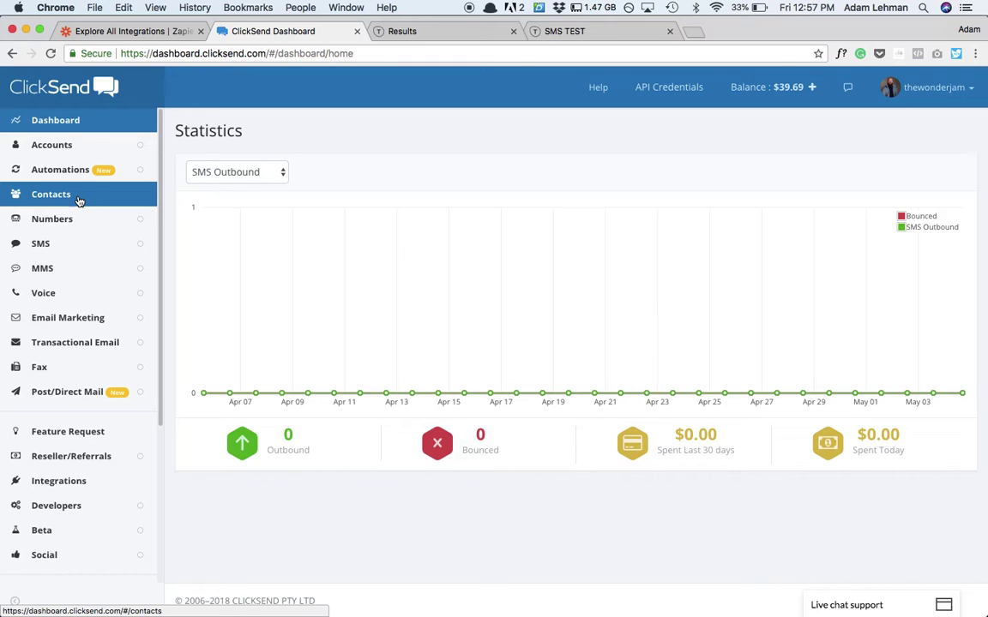
- Add a new contact list named 'SMS Test' under ClickSend Contacts and save it
click(78, 200)
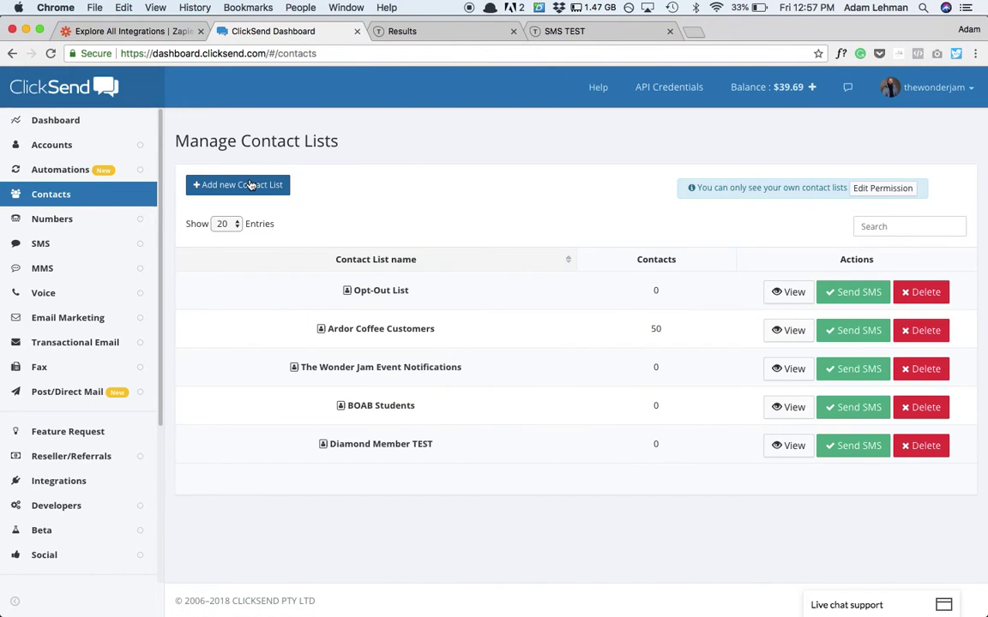
click(249, 185)
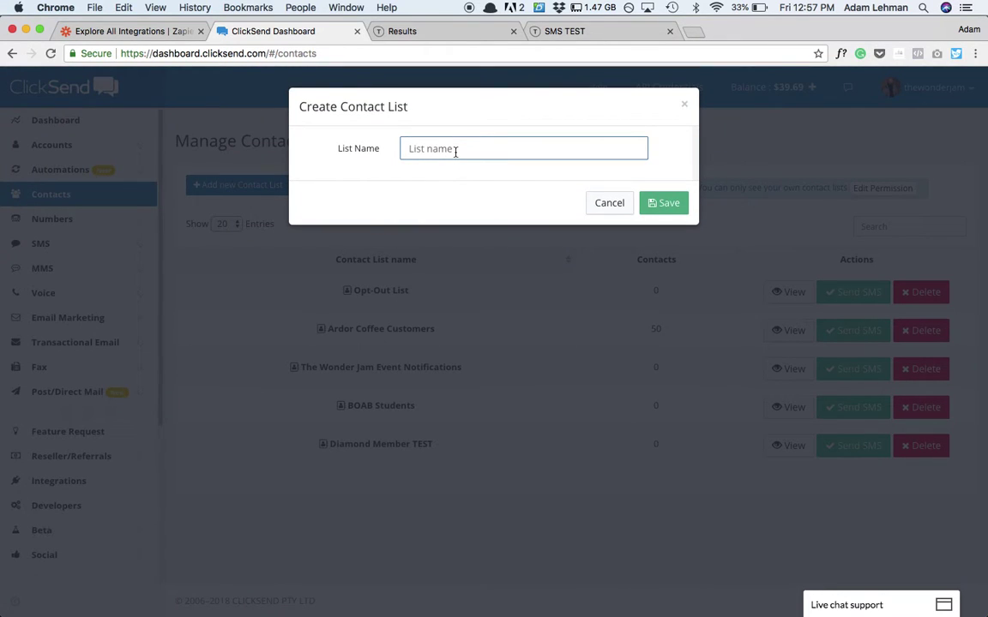
text(SME)
text( Test)
click(680, 211)
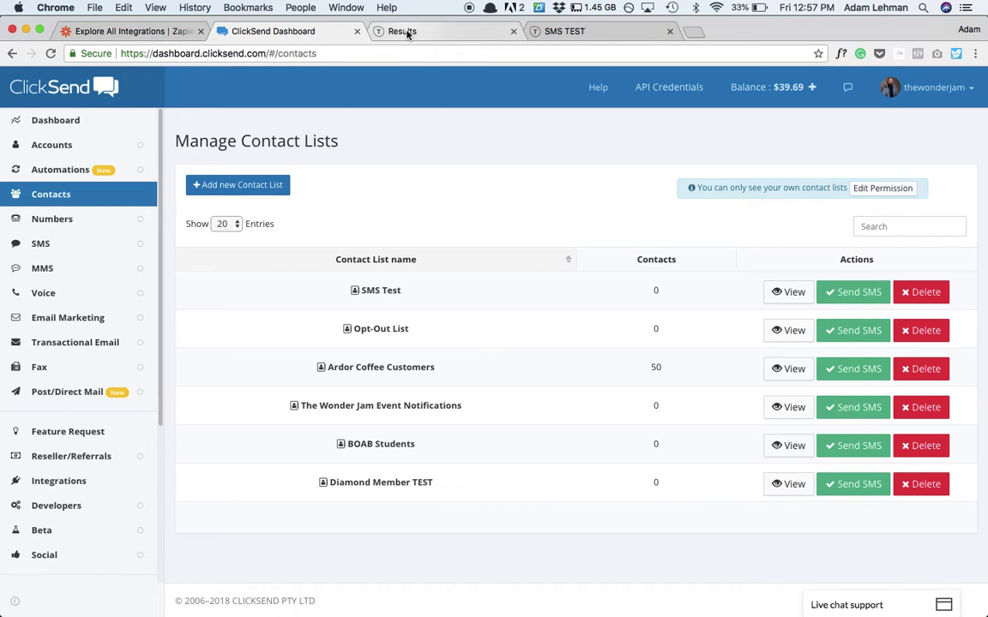
- Back in Zapier, search integrations for 'con', then clear the search to restore popular apps
click(134, 32)
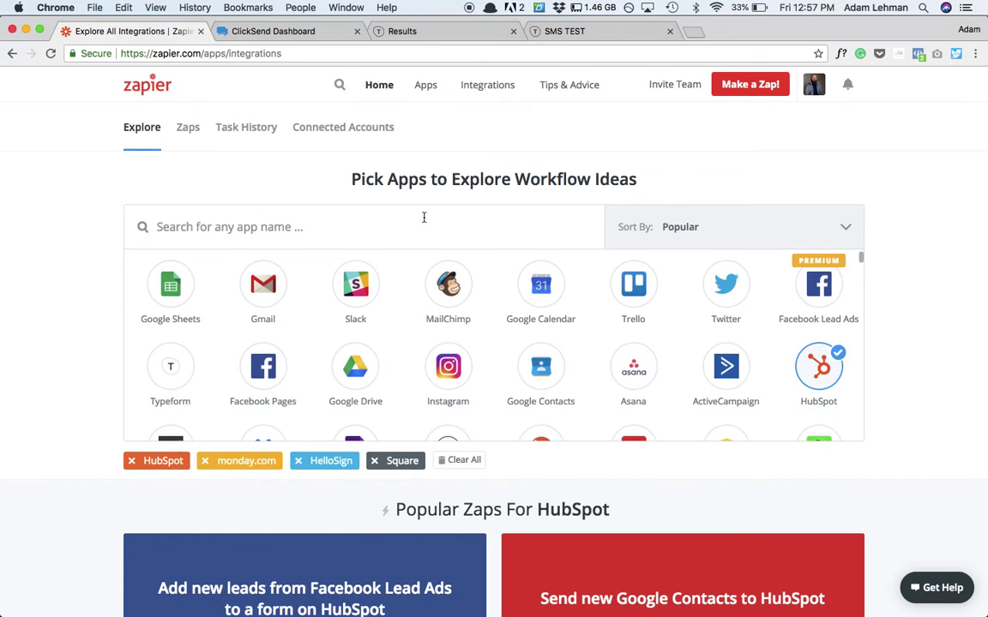
text(con)
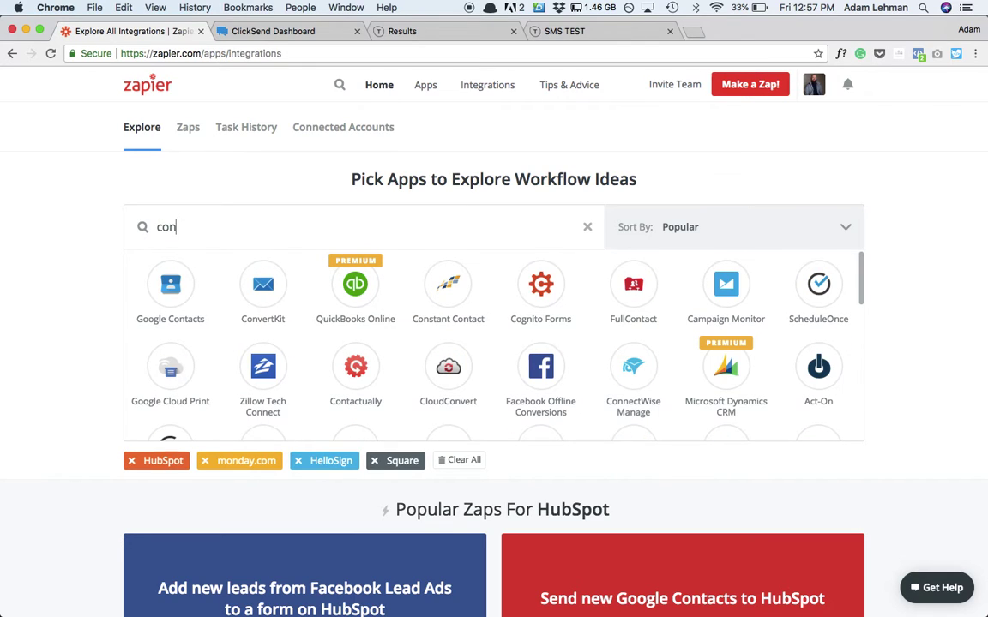
click(262, 292)
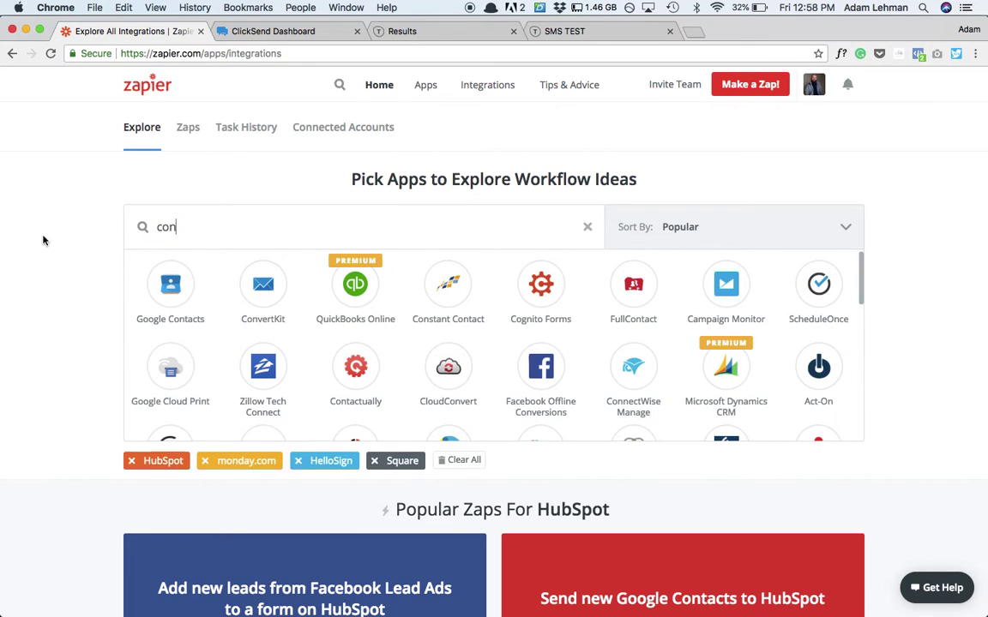
double_click(166, 226)
key(BackSpace)
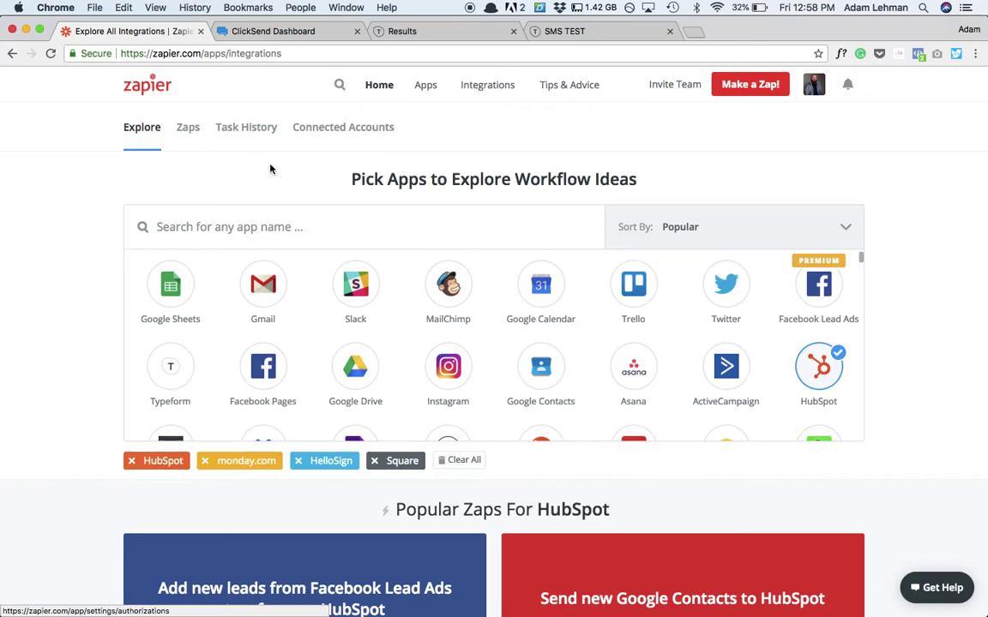
- Make a new zap named 'SMS TEST' and choose Typeform as its trigger app
click(742, 87)
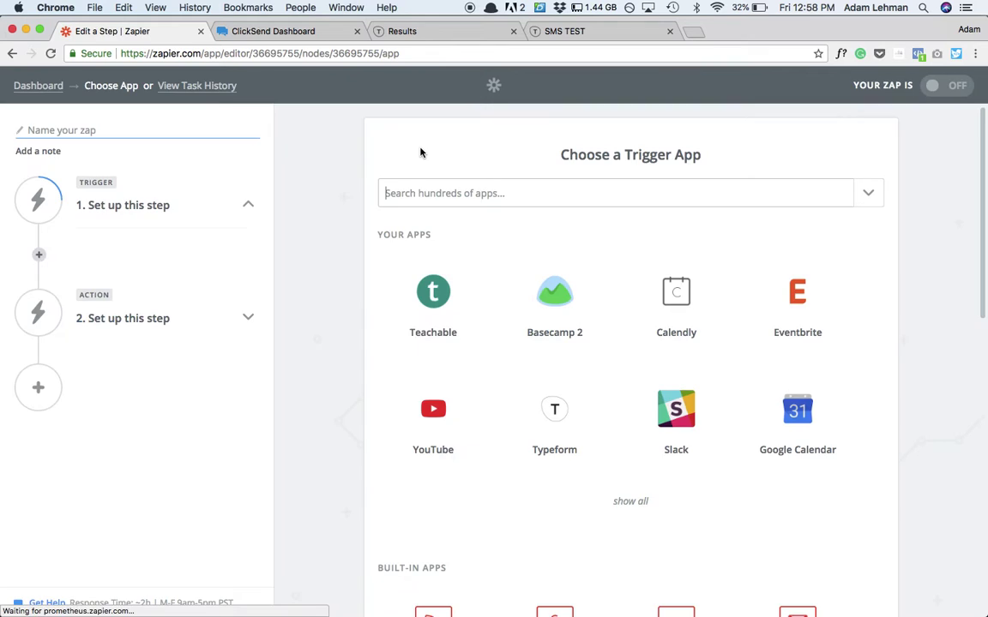
click(432, 196)
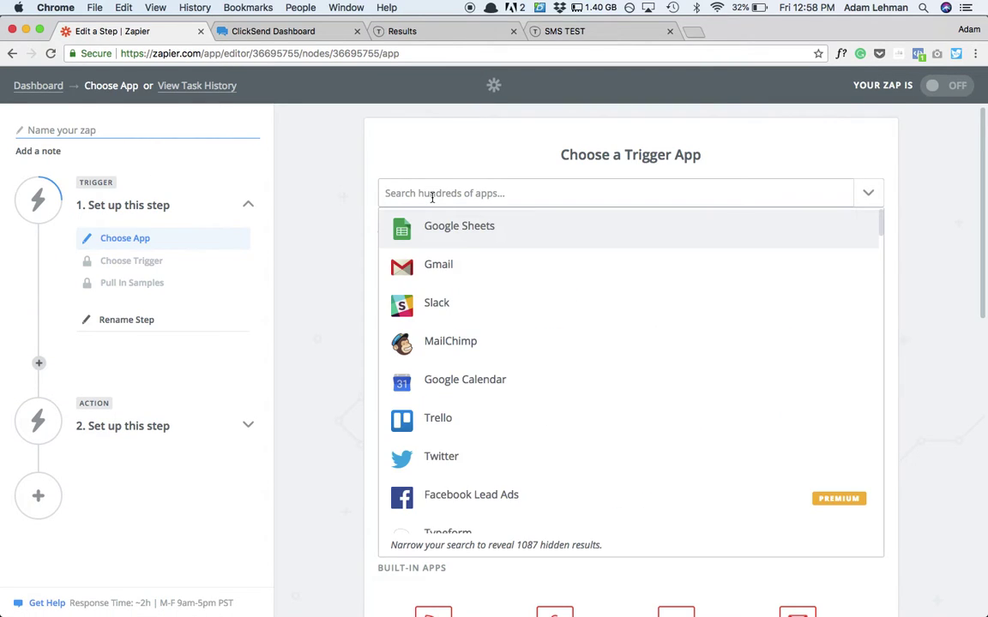
click(49, 126)
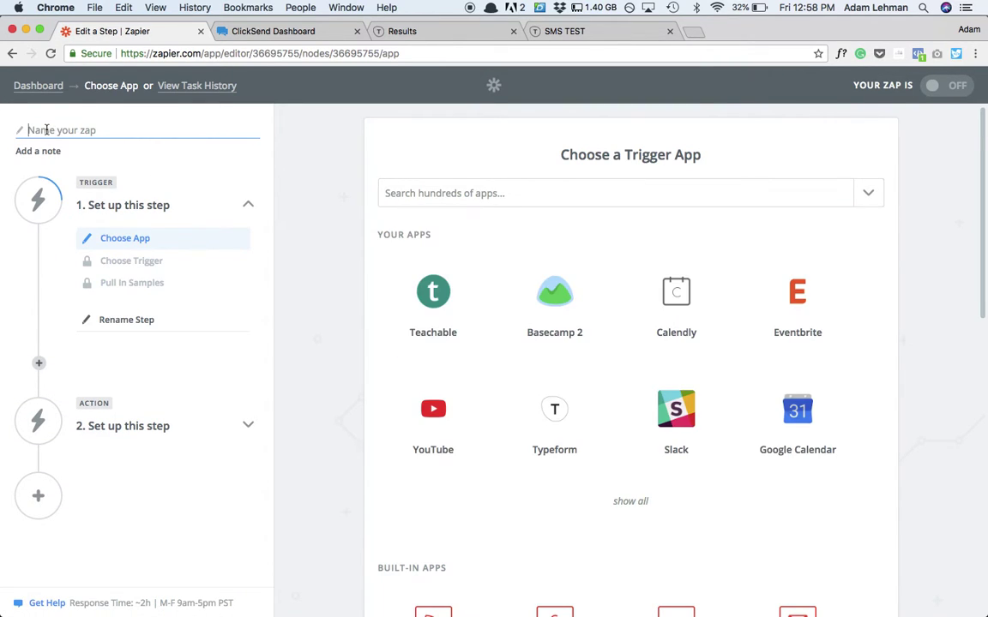
text(SMS TEST)
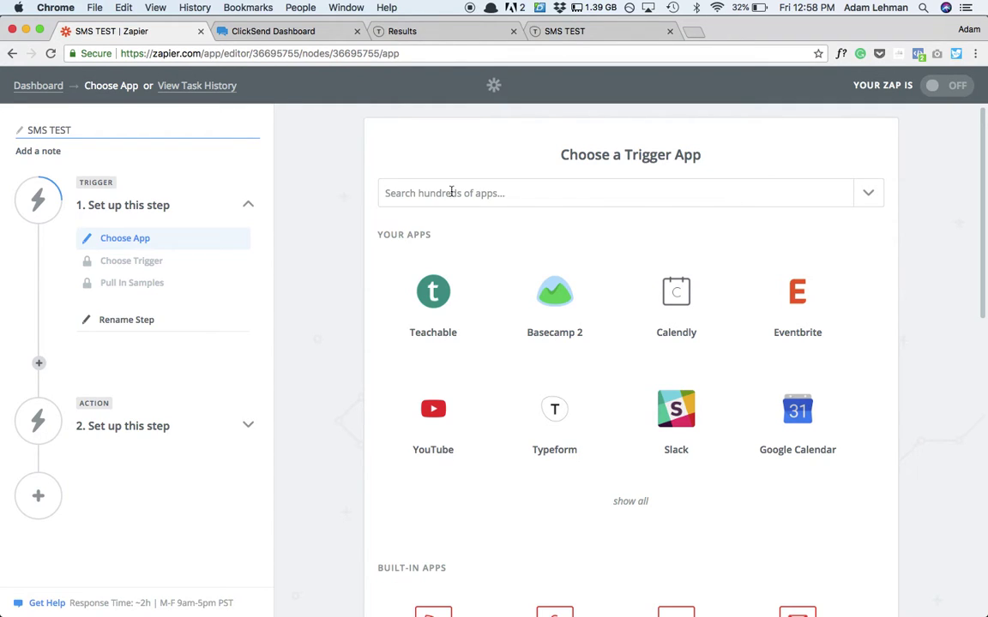
click(461, 193)
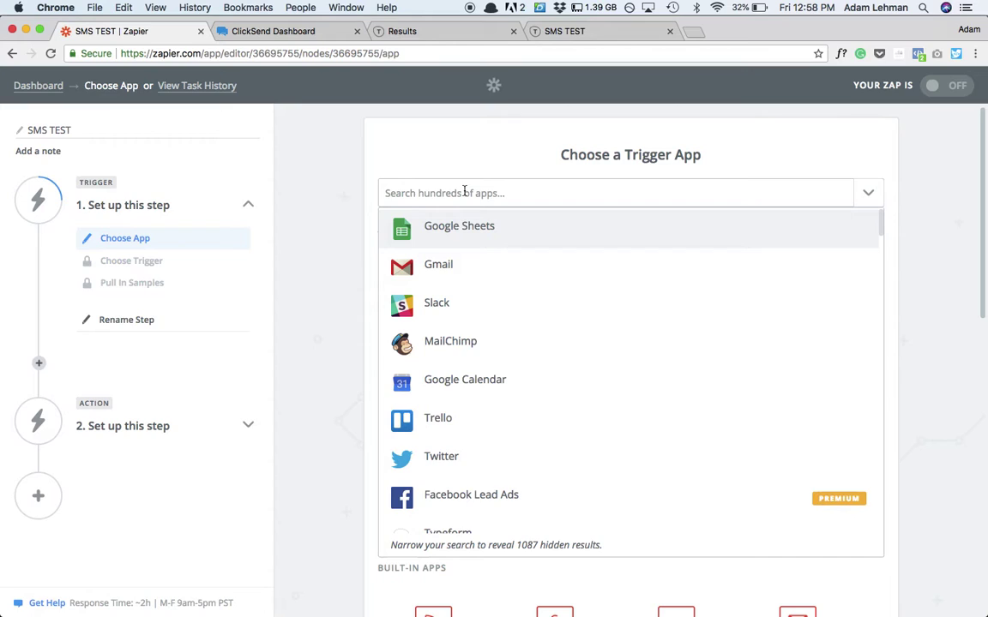
text(type)
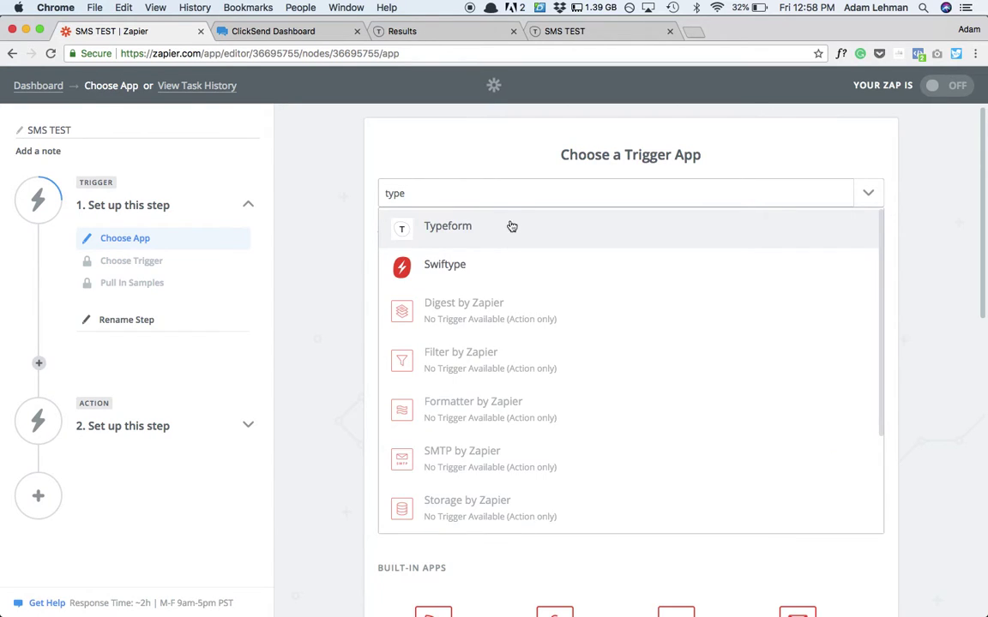
click(512, 226)
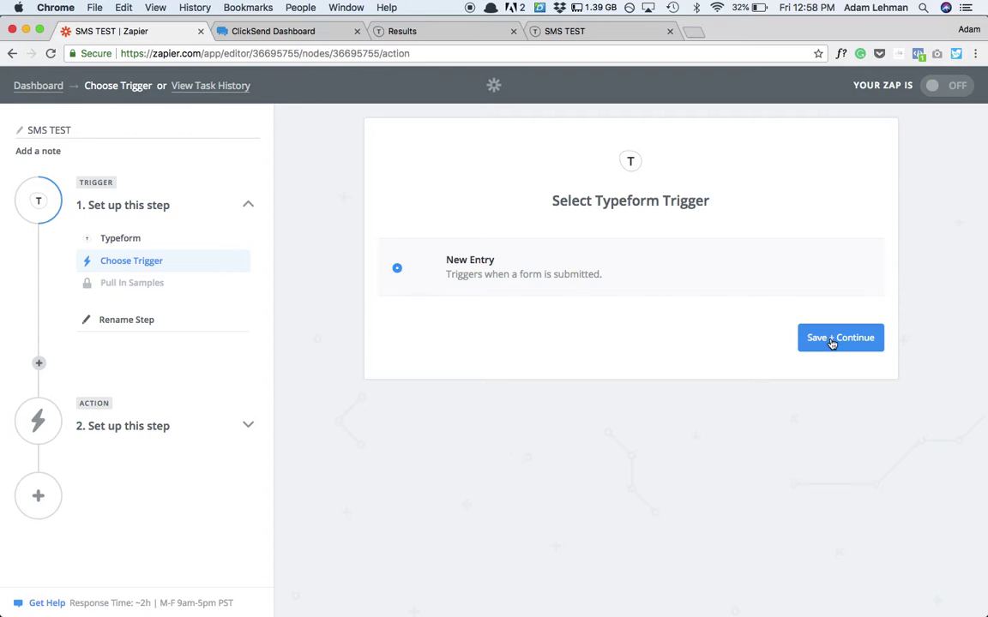
- Keep New Entry as the Typeform trigger and select the already connected Typeform account
click(861, 342)
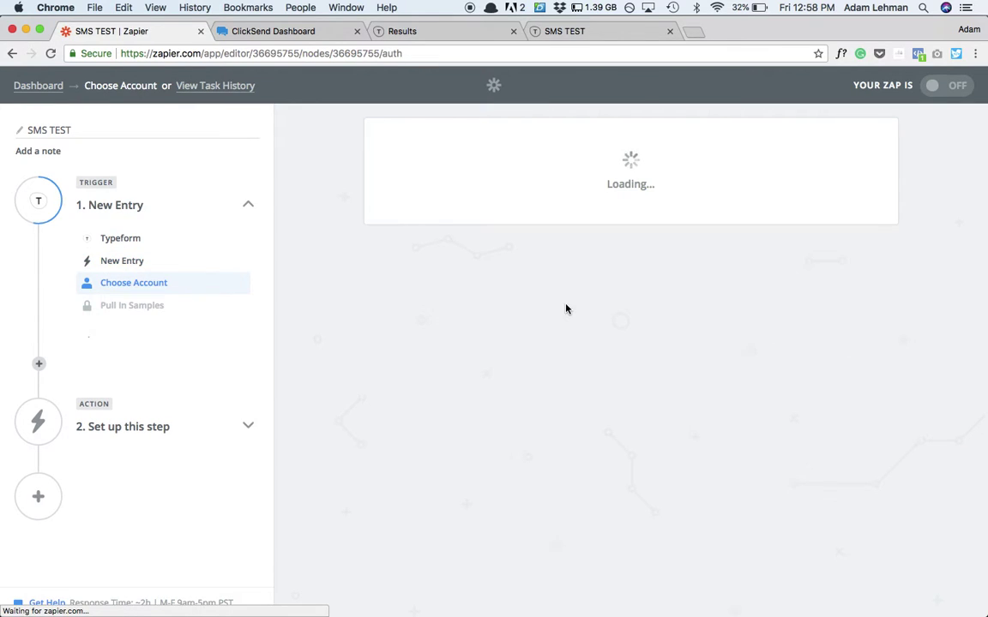
click(394, 307)
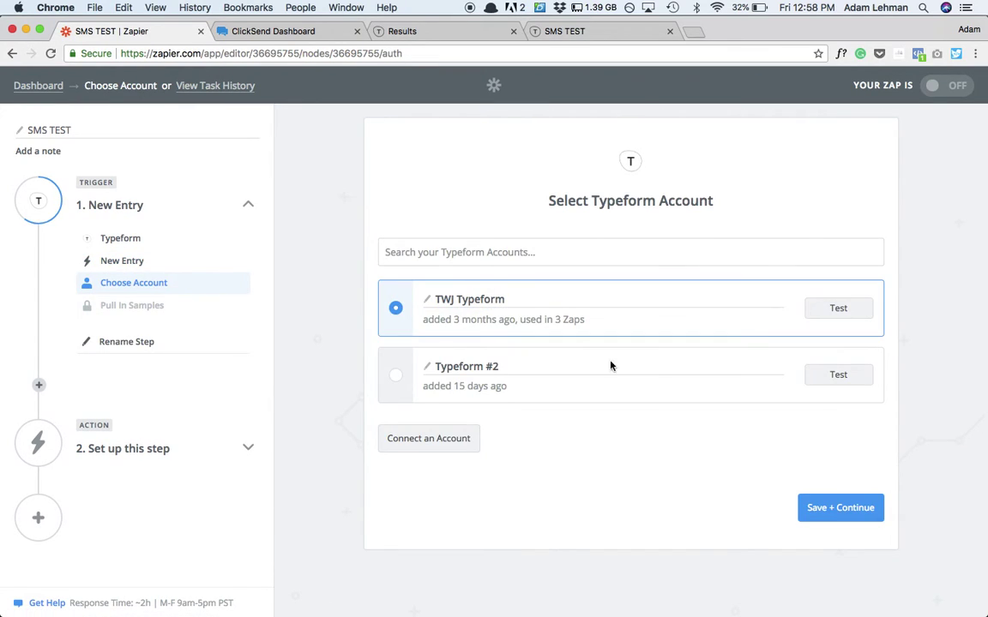
click(826, 505)
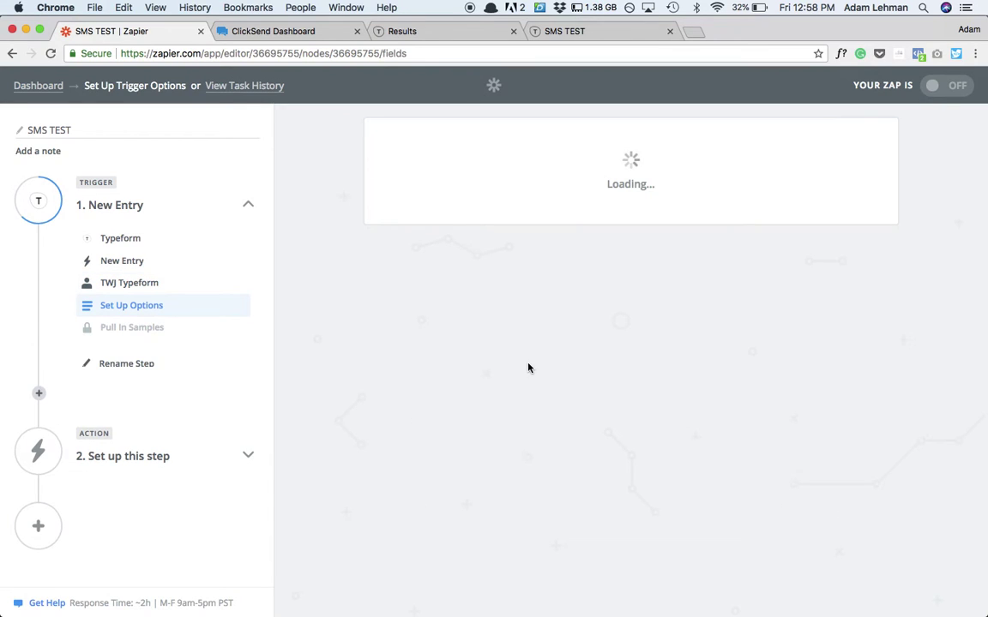
- Set the trigger's form to SMS TEST, reopening the Forms list after it loads
click(572, 273)
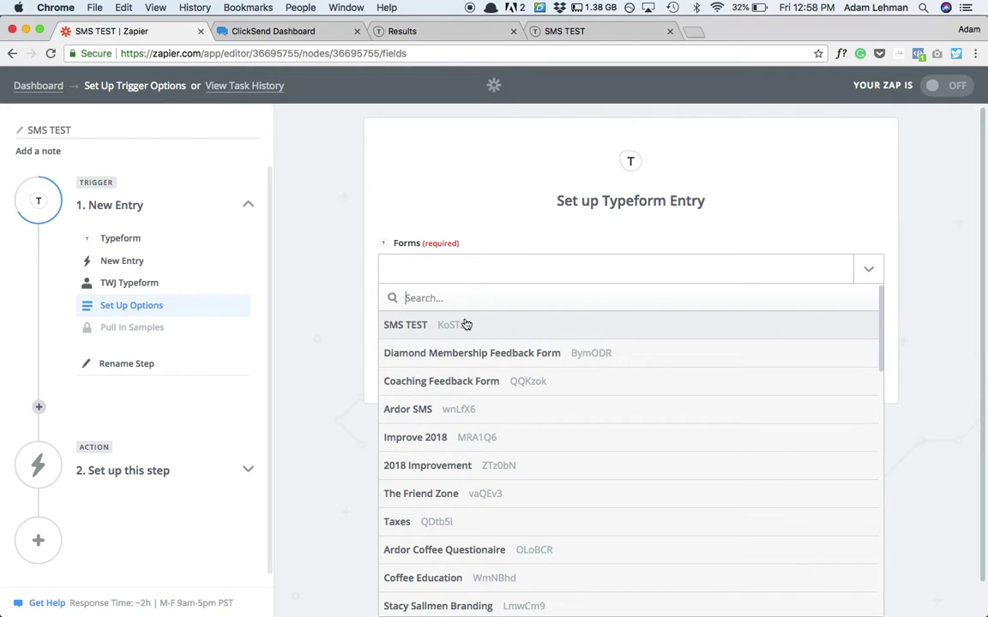
click(348, 320)
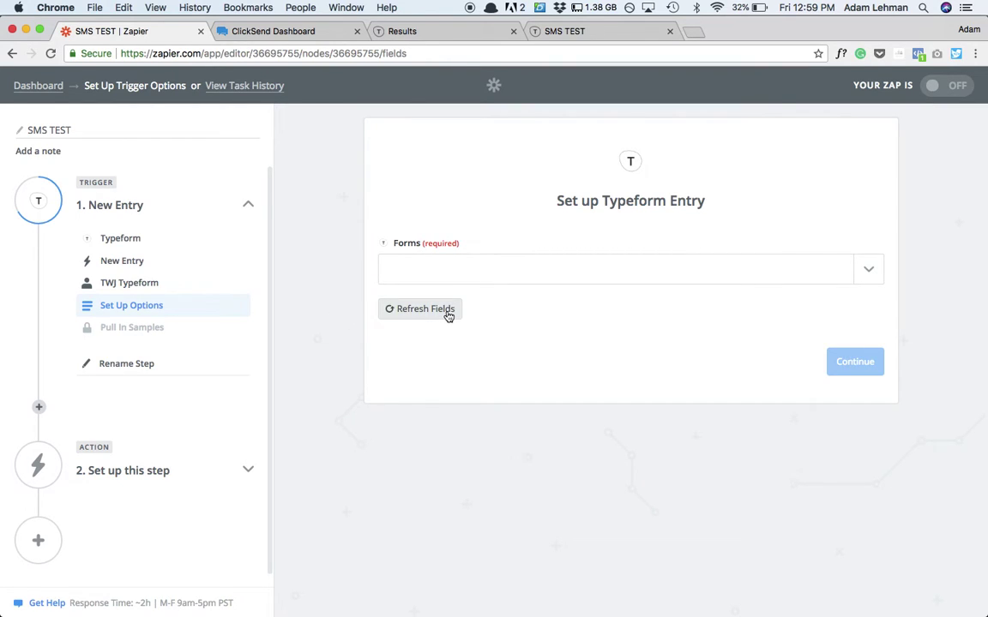
click(473, 271)
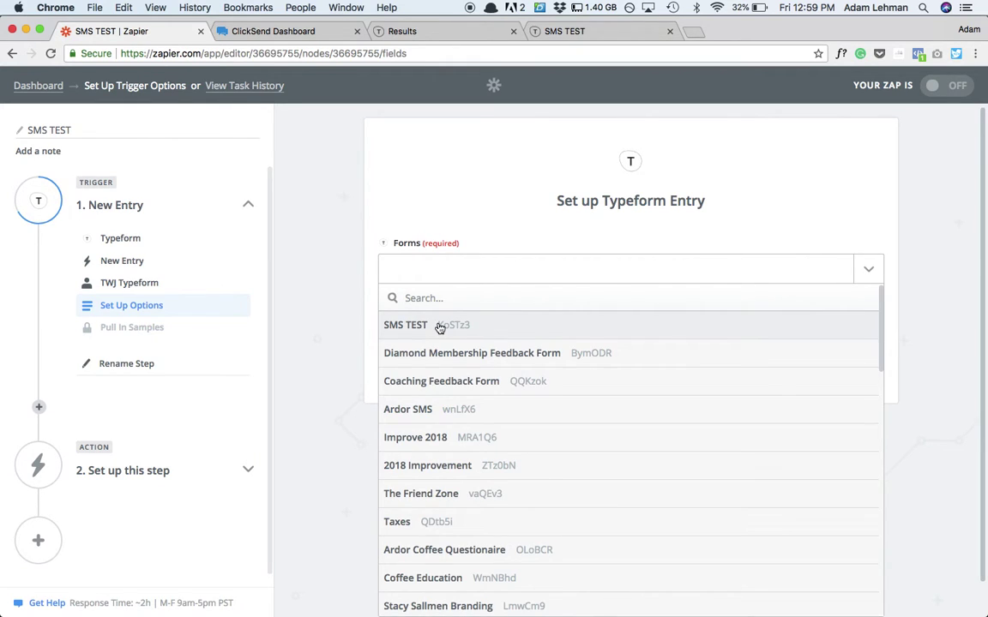
click(439, 327)
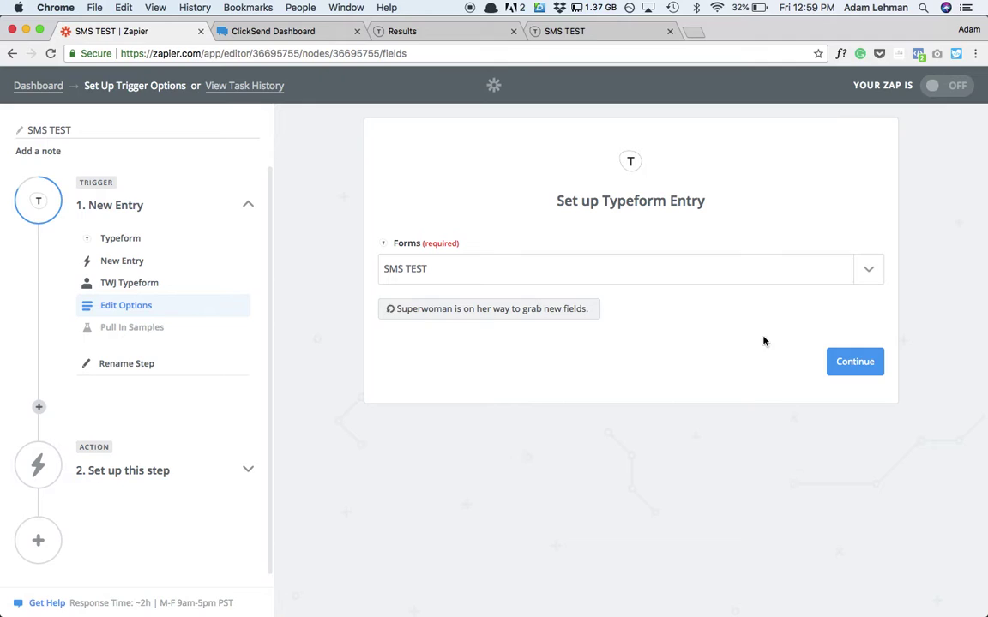
click(847, 364)
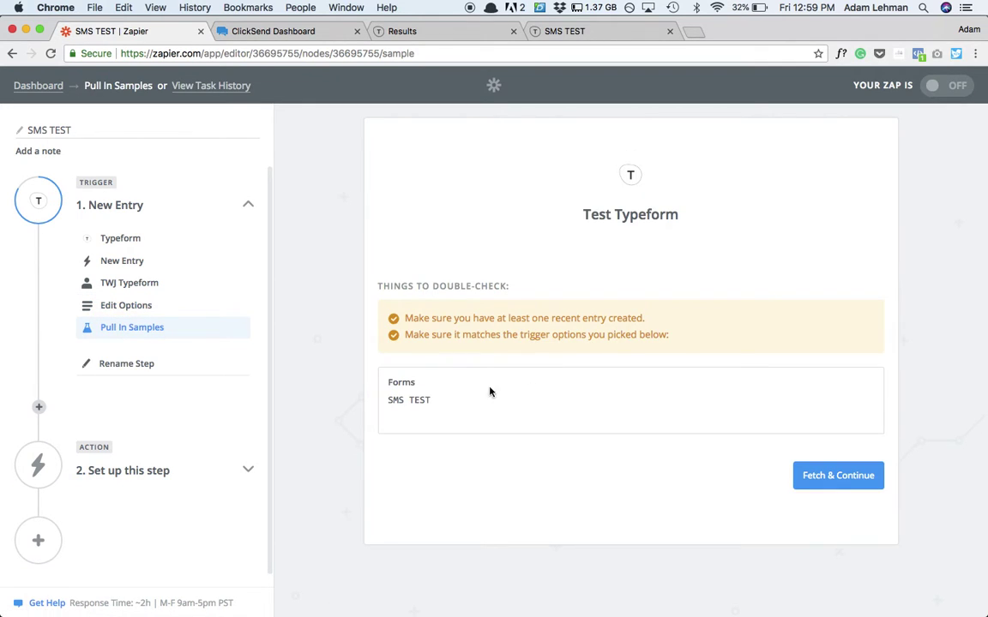
- Fetch a sample SMS TEST entry and review its email and Cell Number fields
click(839, 482)
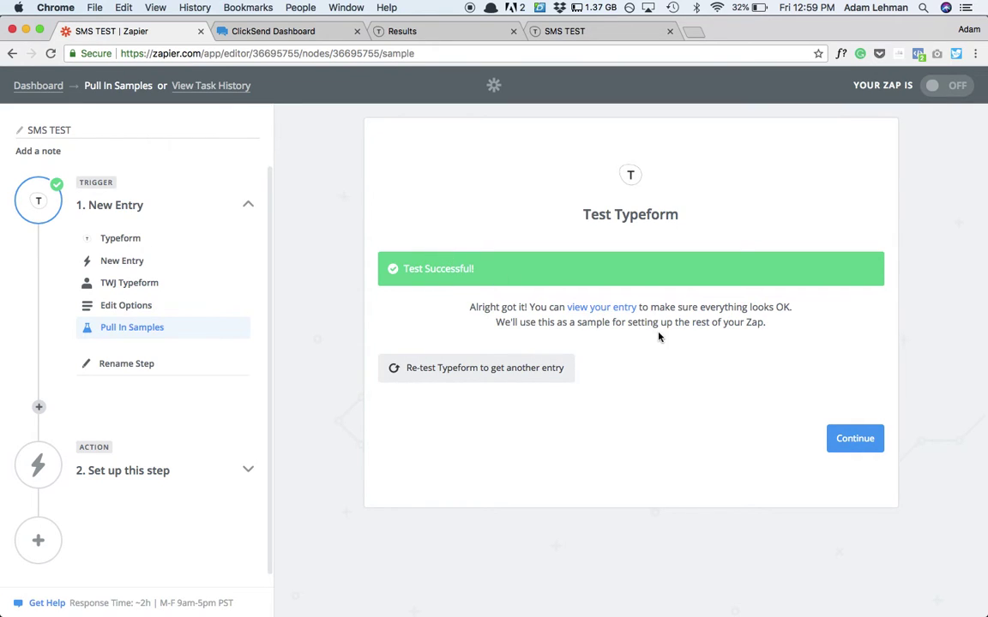
click(594, 309)
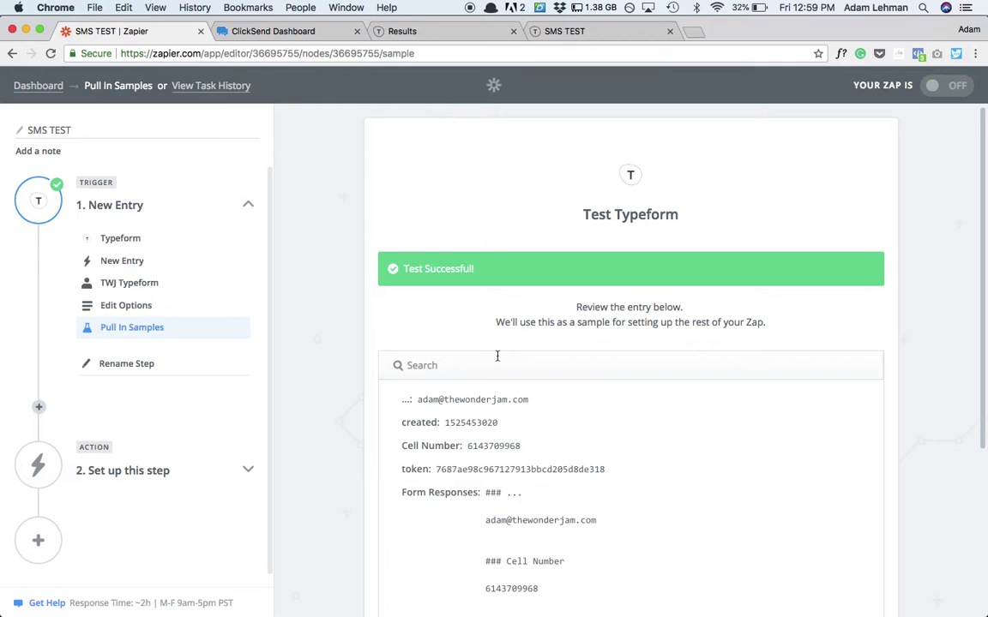
scroll(471, 402, down, 5)
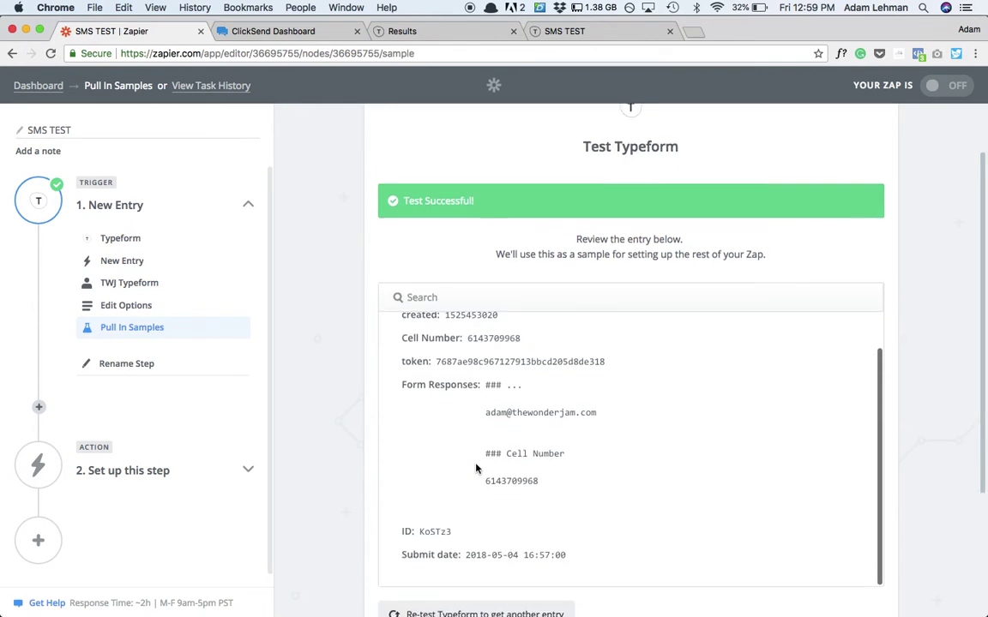
scroll(476, 464, up, 1)
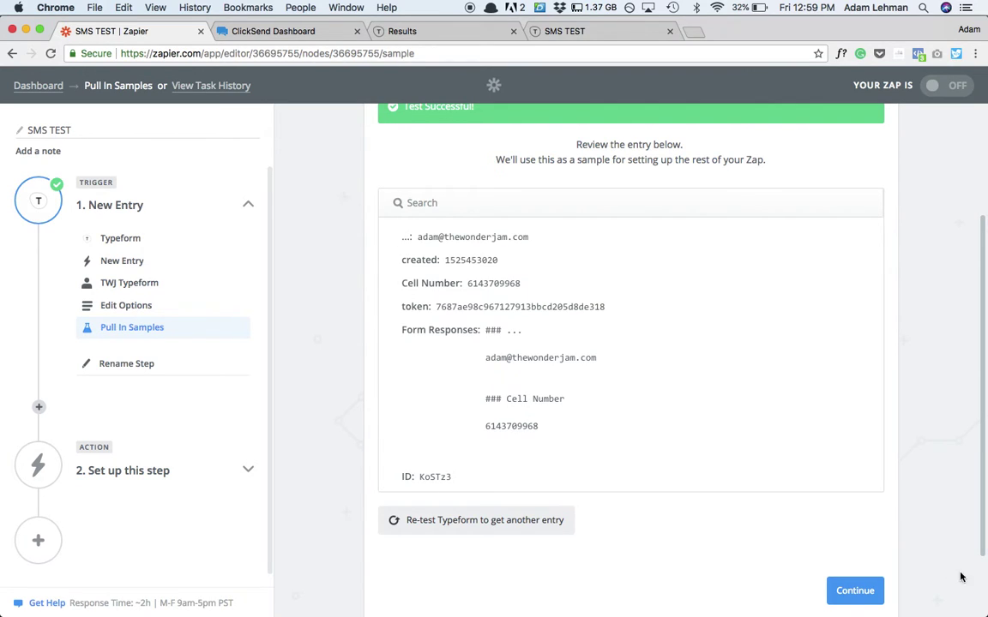
- Pick ClickSend SMS as the app for the zap's action step
click(855, 591)
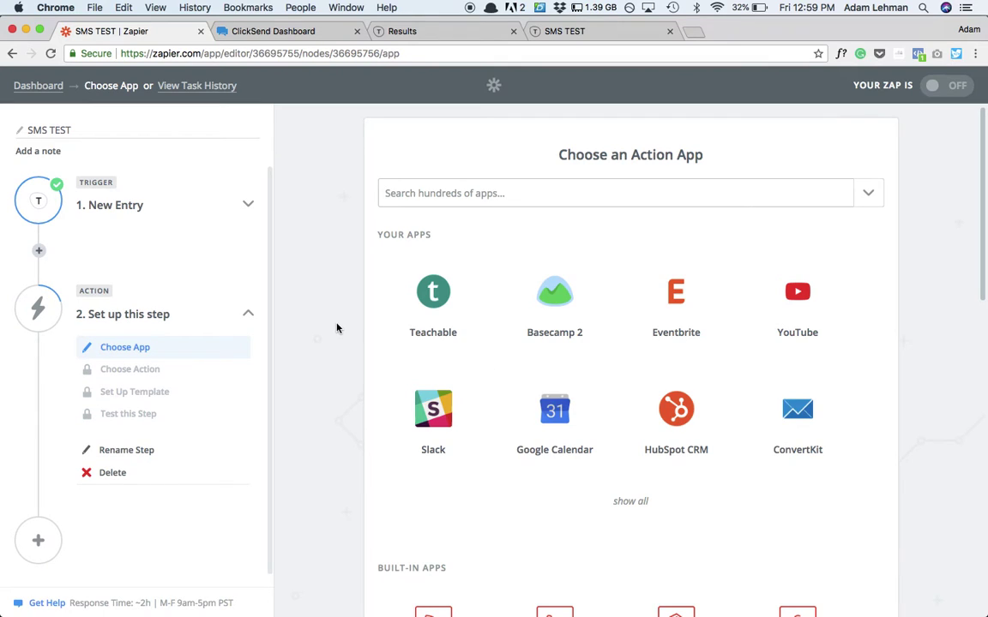
click(494, 193)
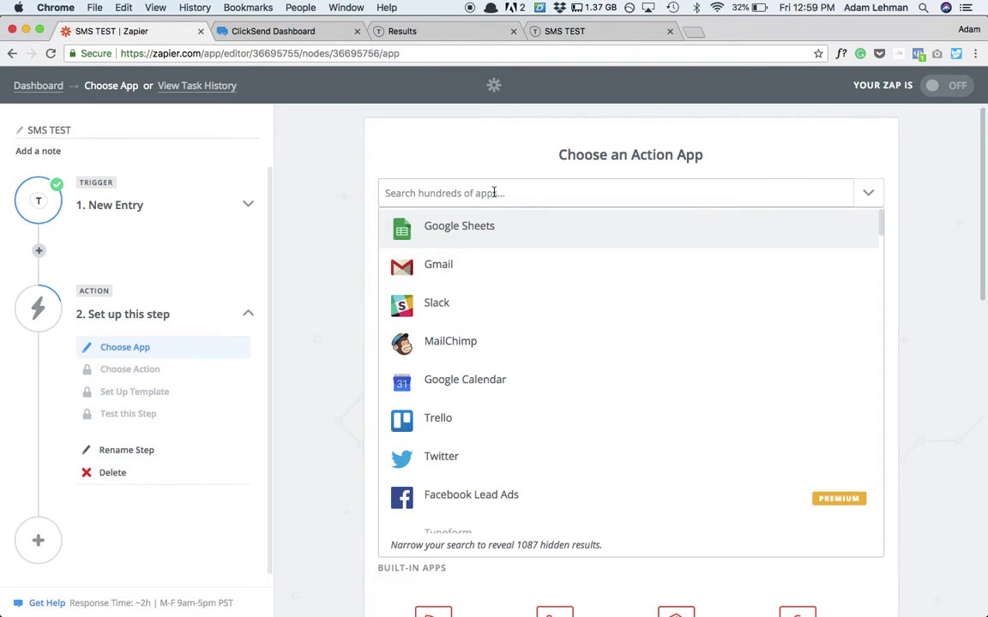
text(click)
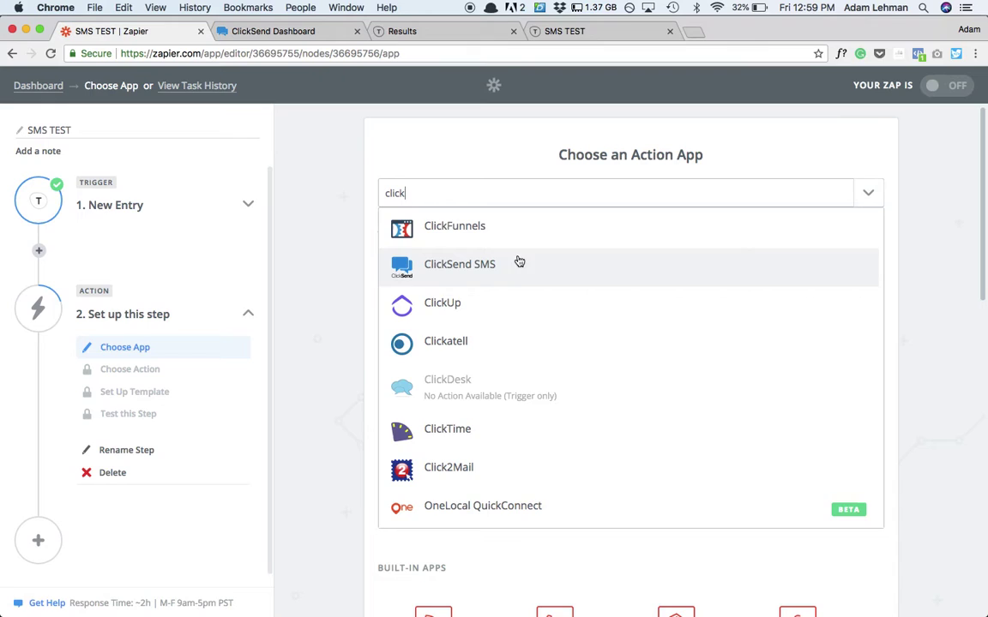
click(517, 264)
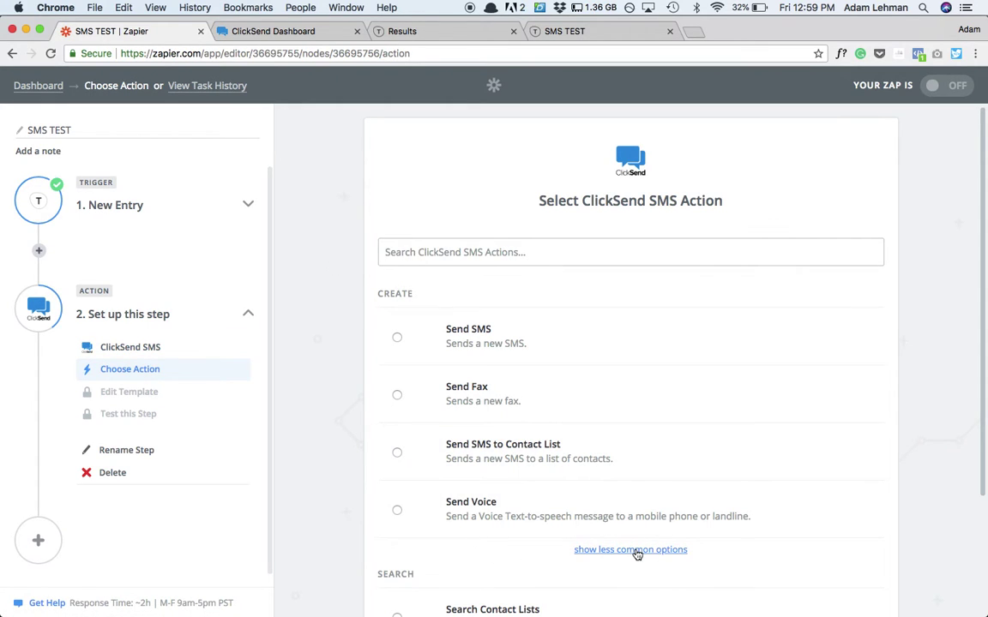
- Select the Create Contact action and confirm ClickSend Account #1
click(635, 552)
scroll(625, 407, down, 3)
scroll(626, 406, down, 2)
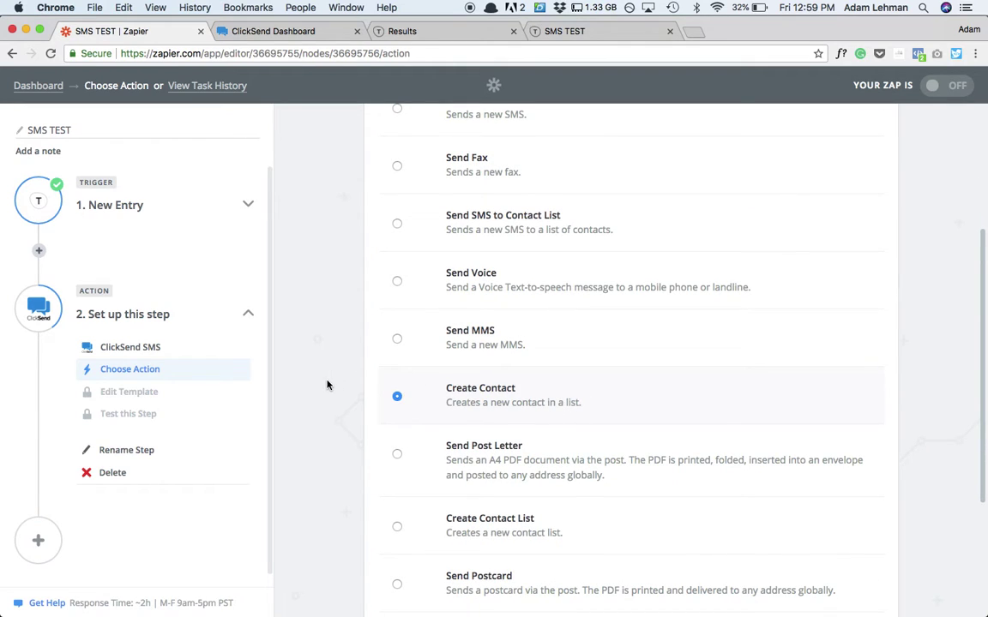
scroll(327, 385, up, 3)
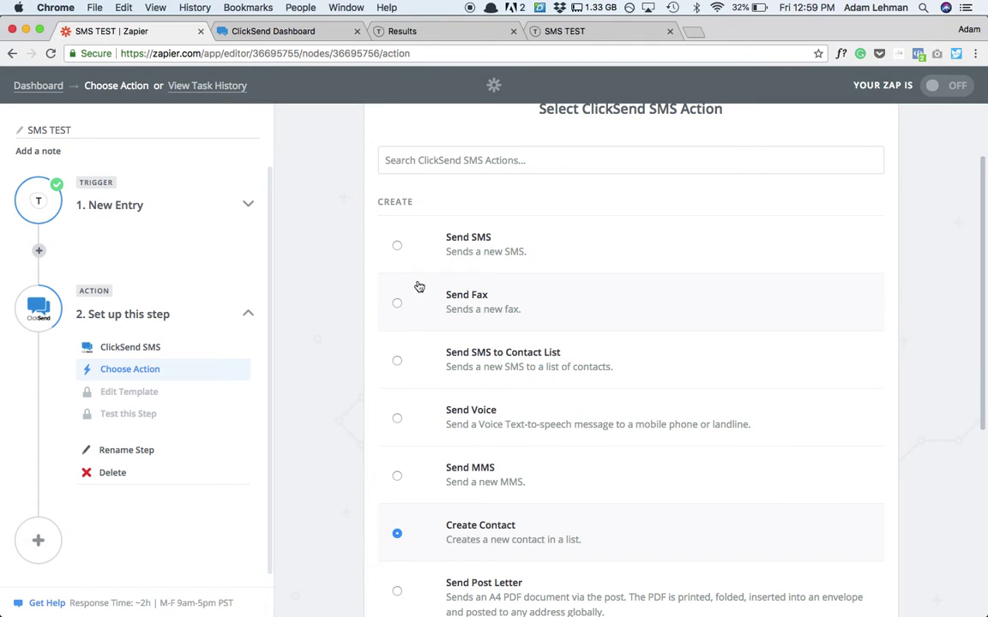
scroll(425, 377, down, 3)
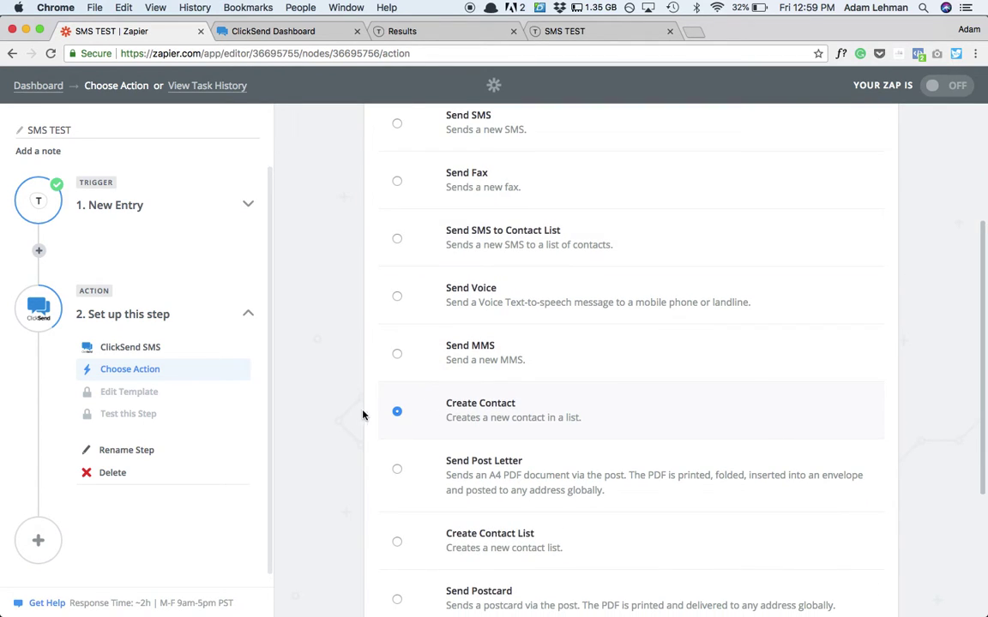
scroll(354, 411, down, 5)
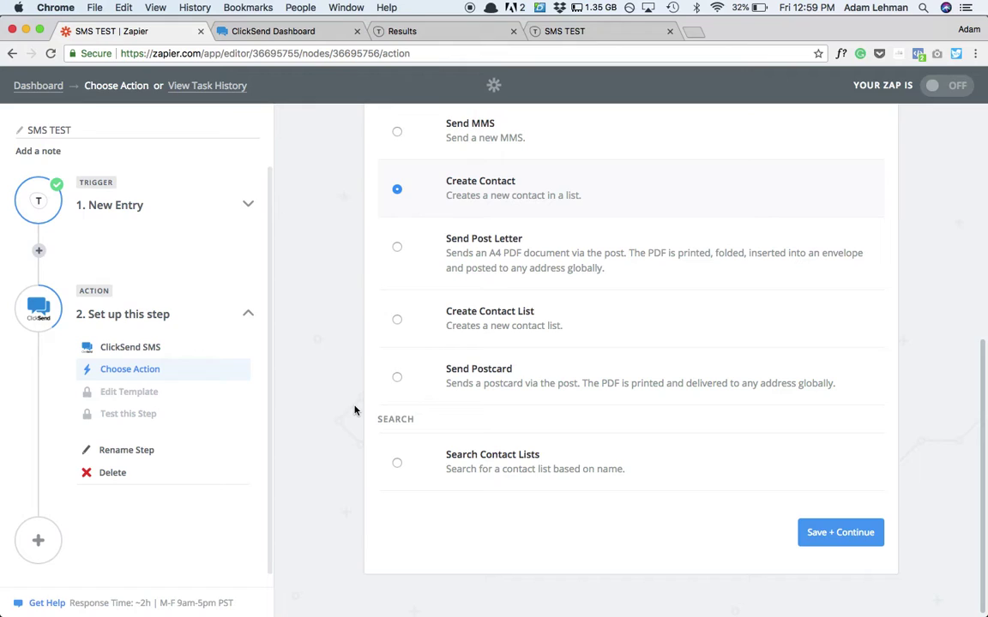
click(812, 532)
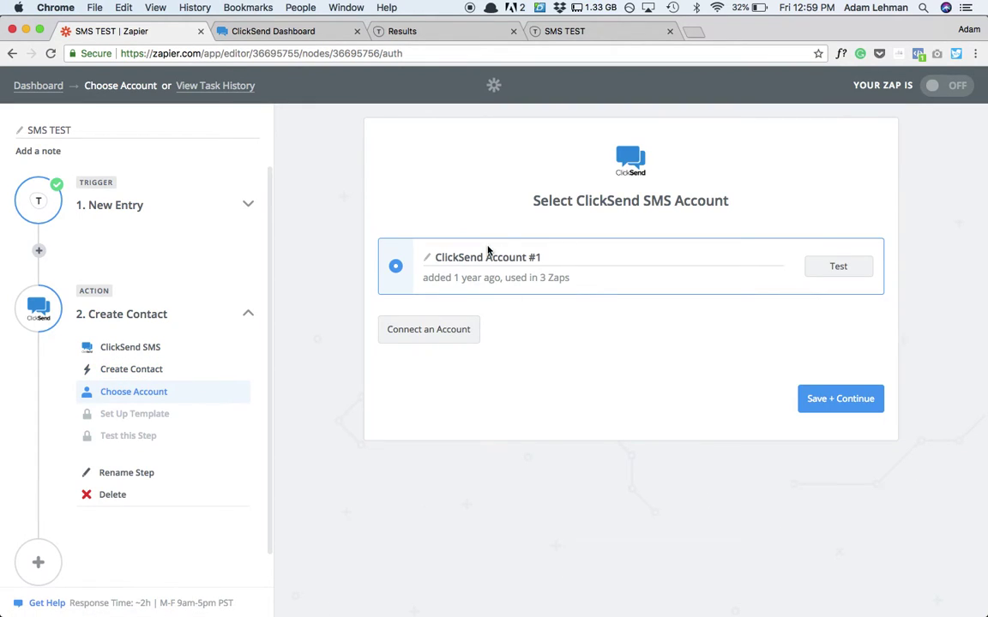
click(823, 400)
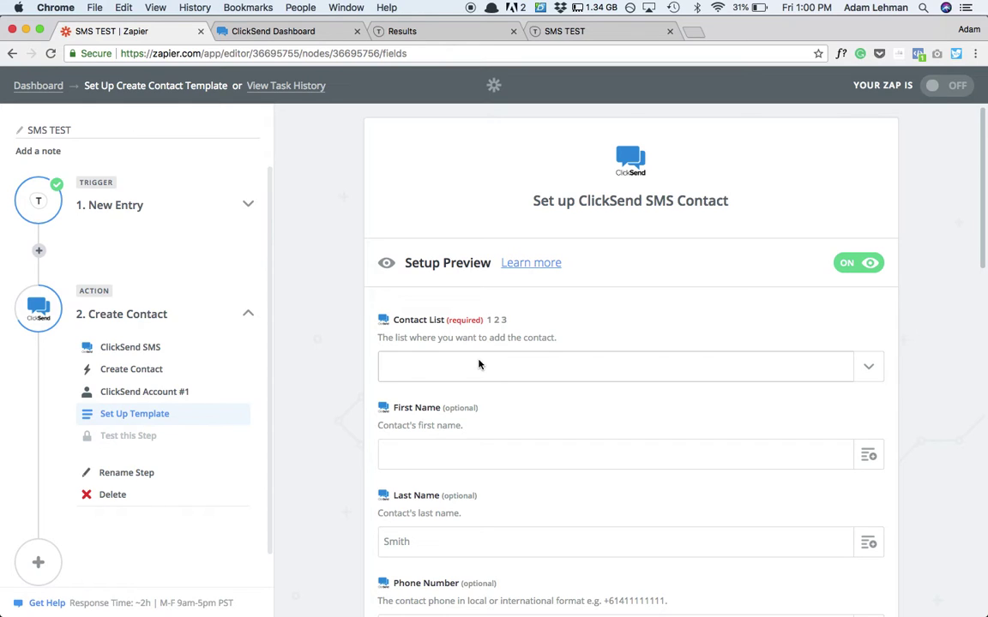
- Set the Contact List to SMS Test, leaving First Name unmapped
click(480, 366)
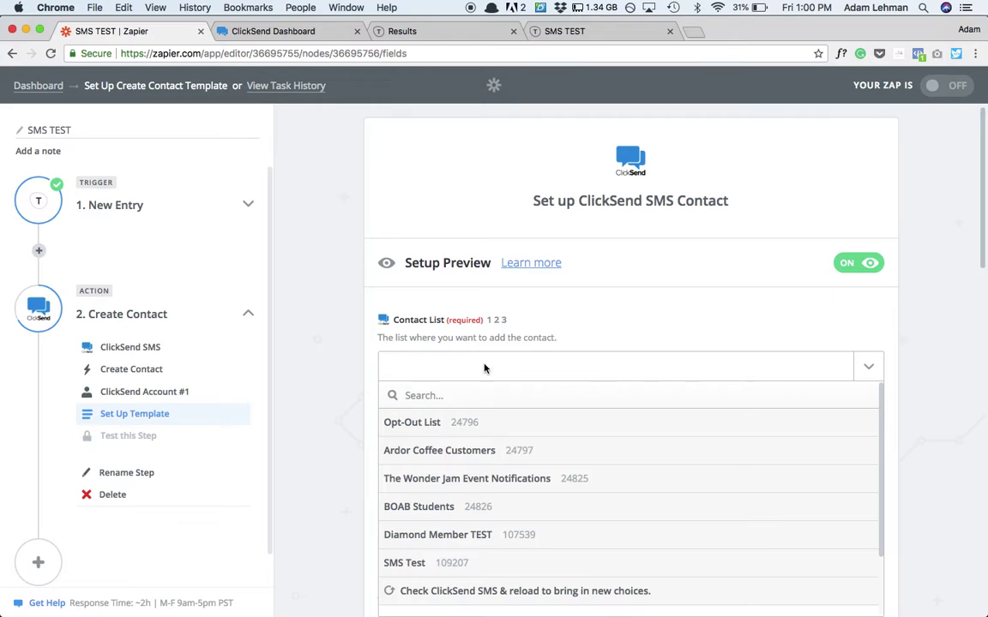
click(398, 564)
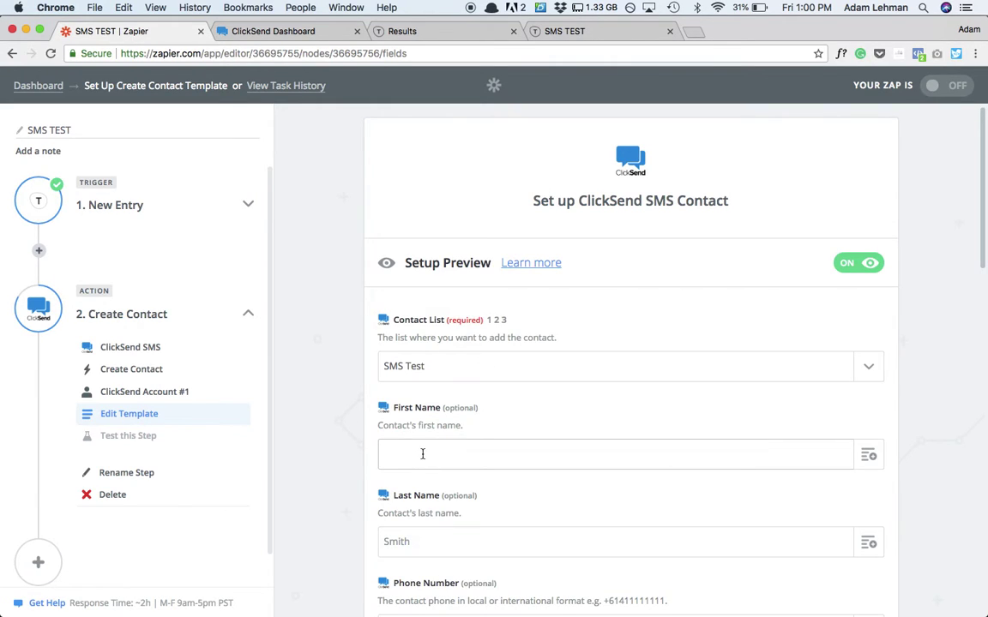
scroll(670, 461, down, 3)
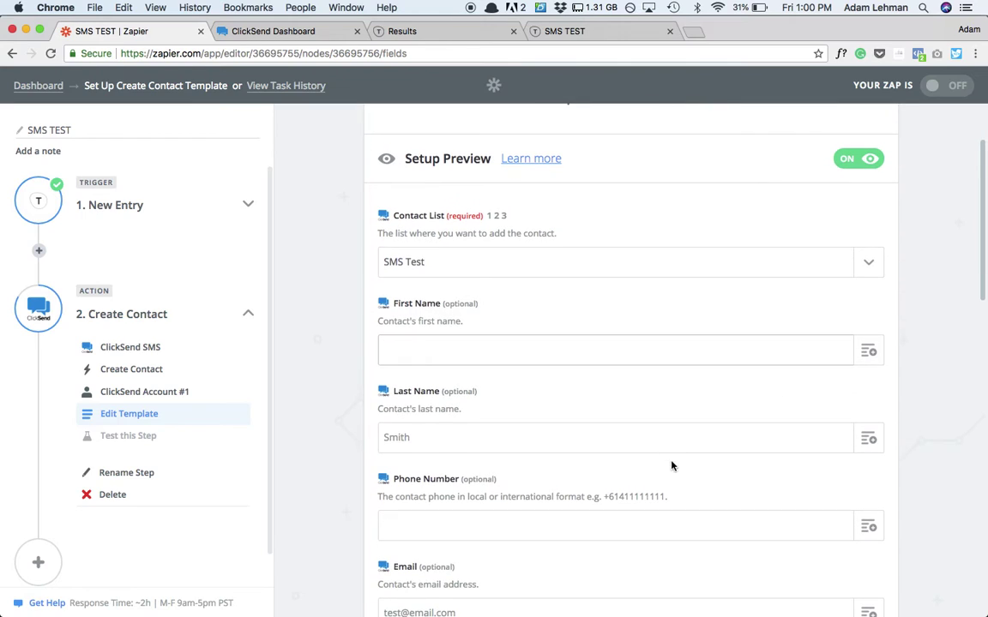
click(727, 342)
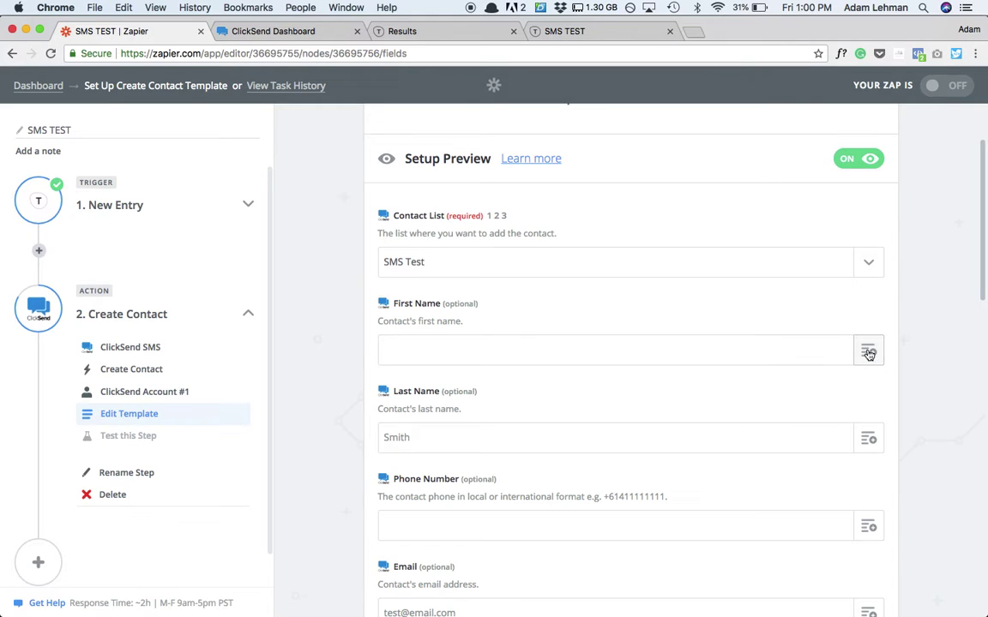
click(868, 352)
scroll(495, 491, down, 1)
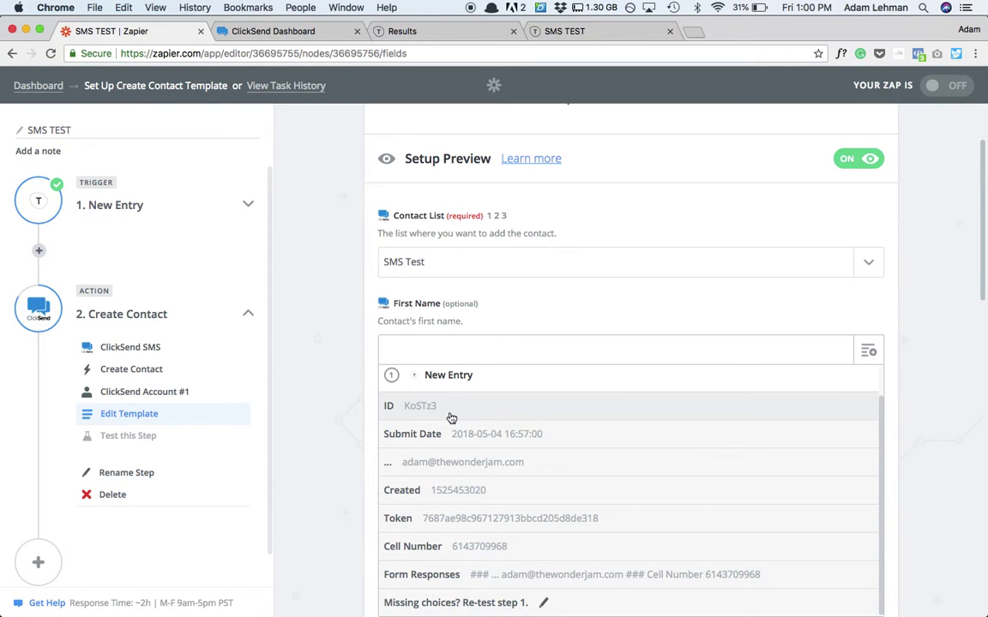
click(326, 388)
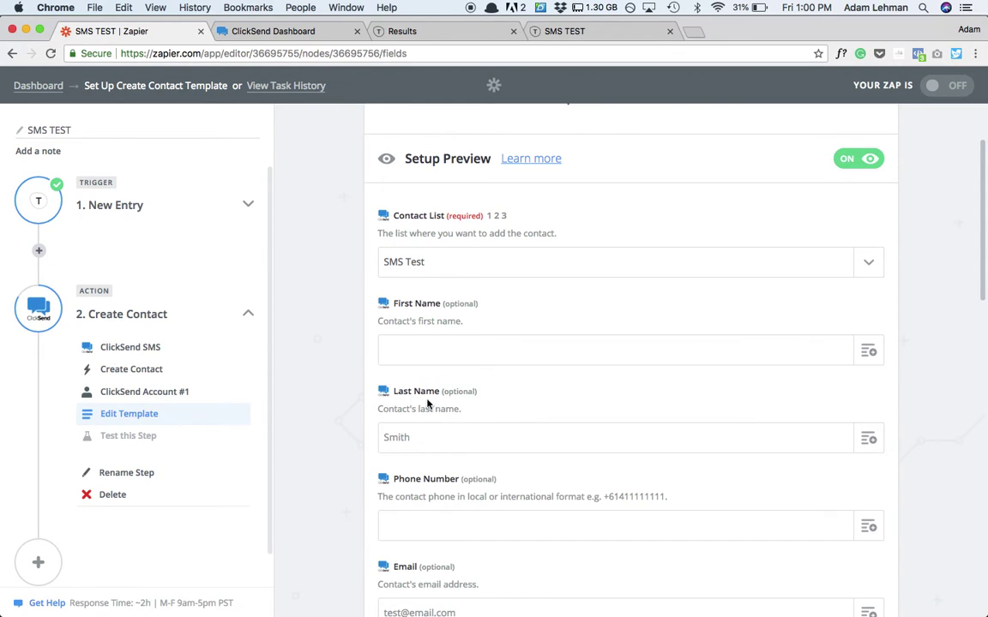
- Map Phone Number to the form's Cell Number answer and Email to its email answer
scroll(476, 429, down, 5)
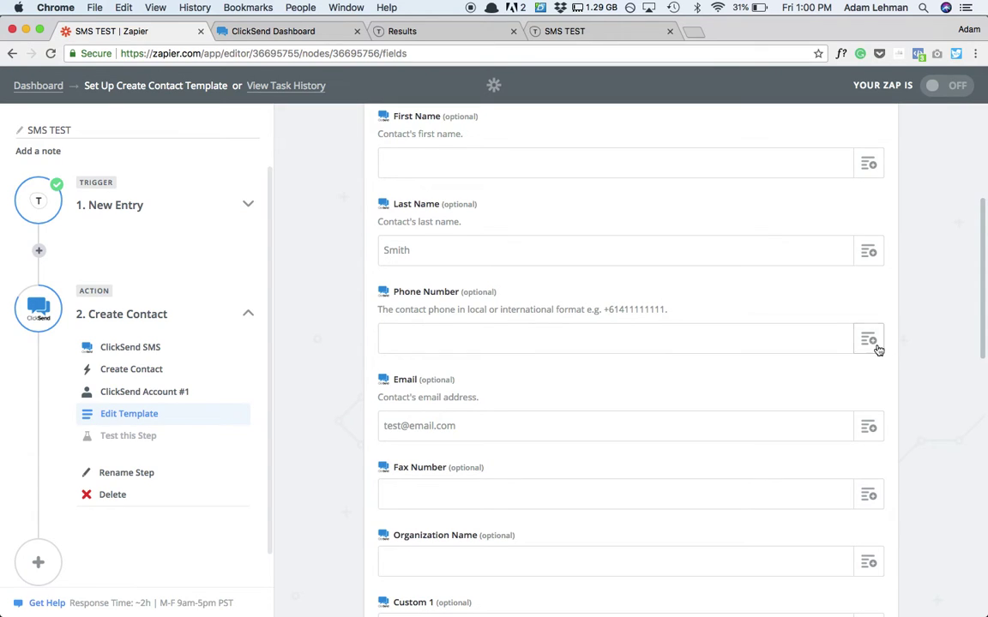
click(869, 340)
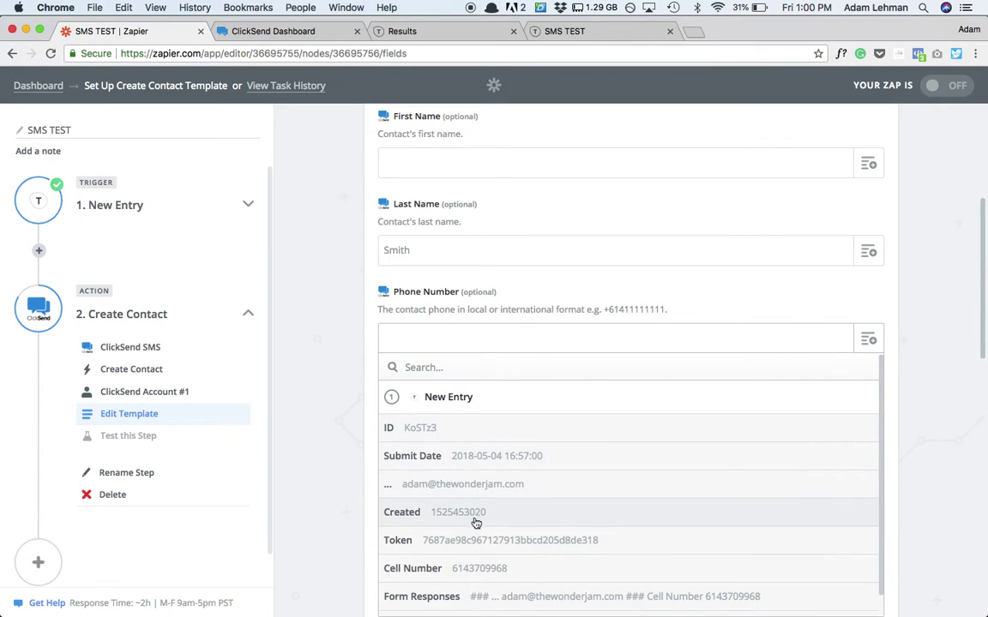
scroll(476, 523, down, 1)
click(463, 547)
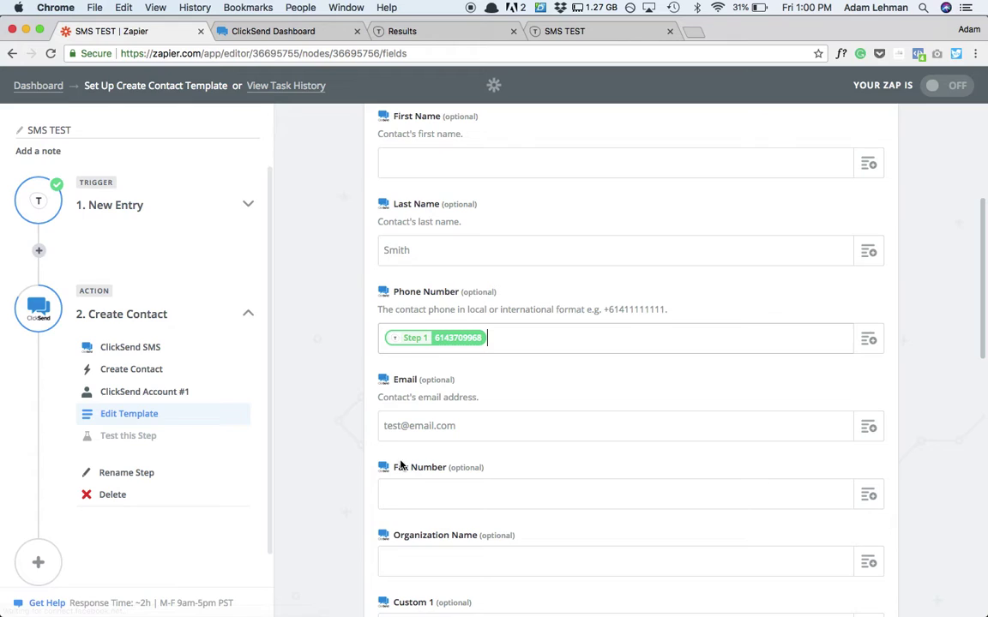
scroll(342, 414, down, 2)
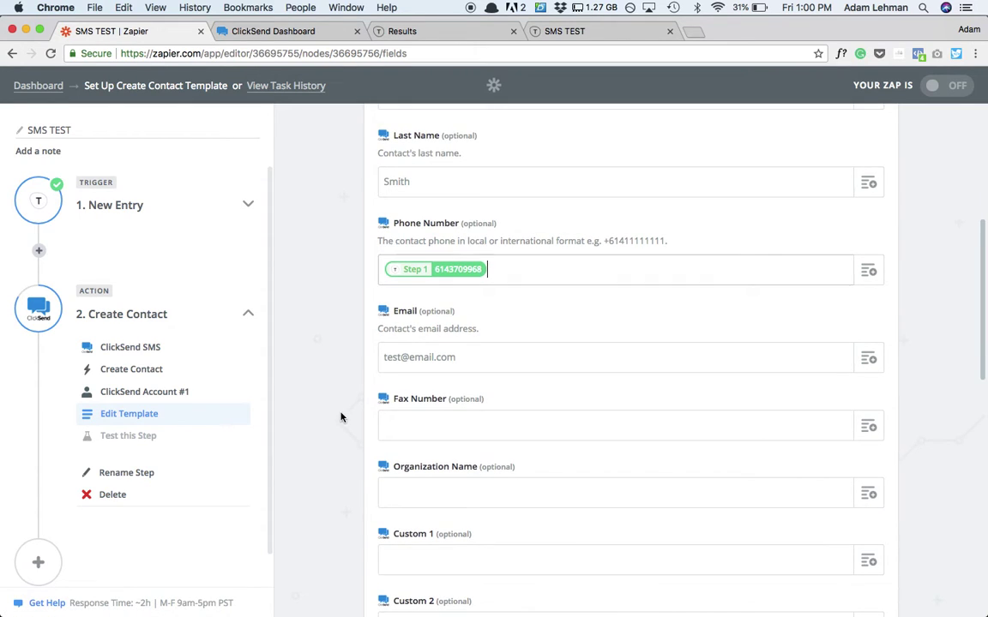
click(867, 358)
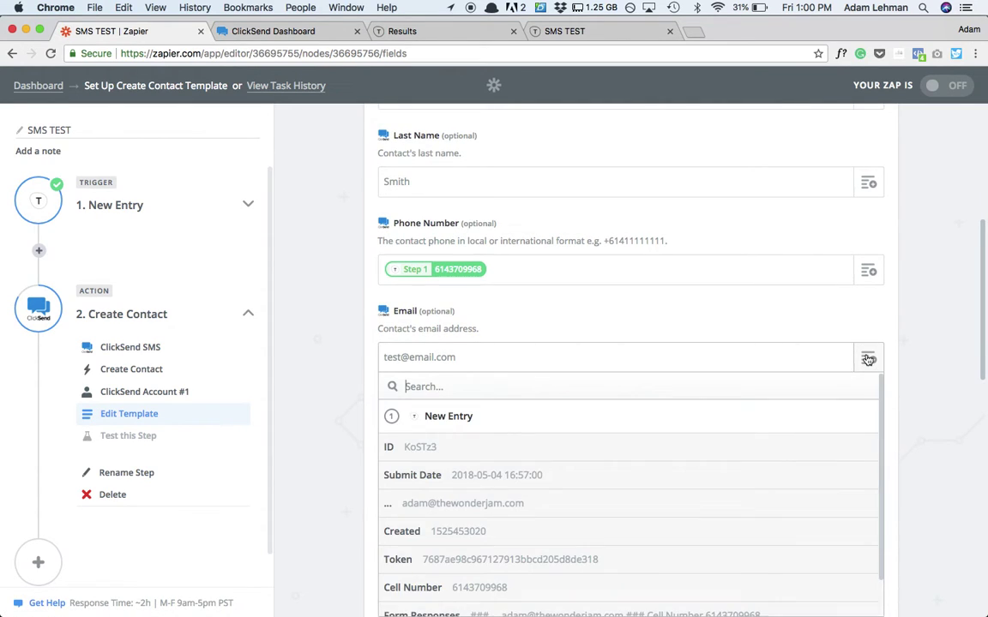
click(489, 511)
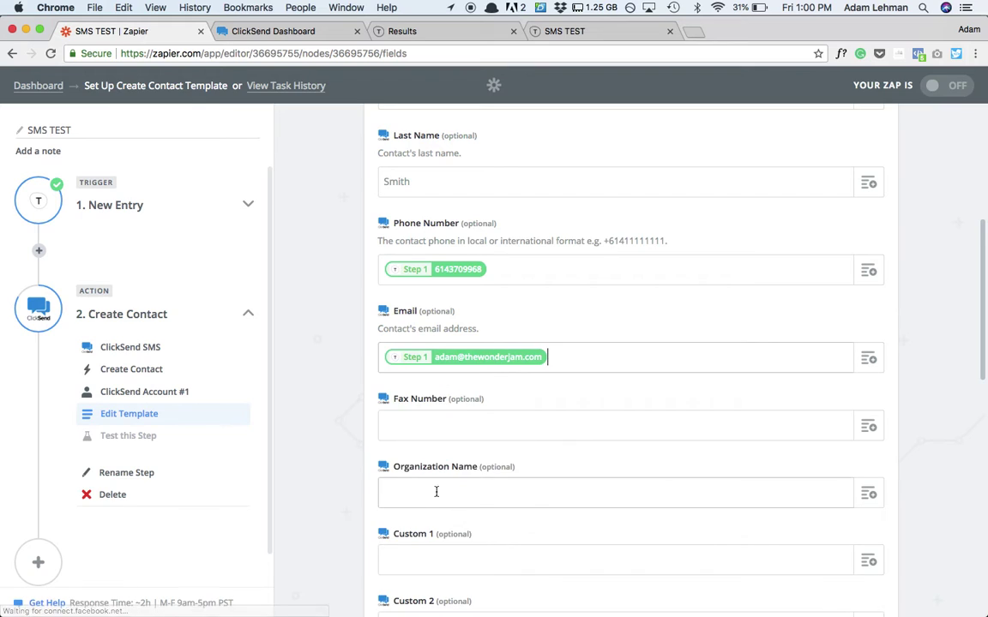
scroll(323, 373, down, 3)
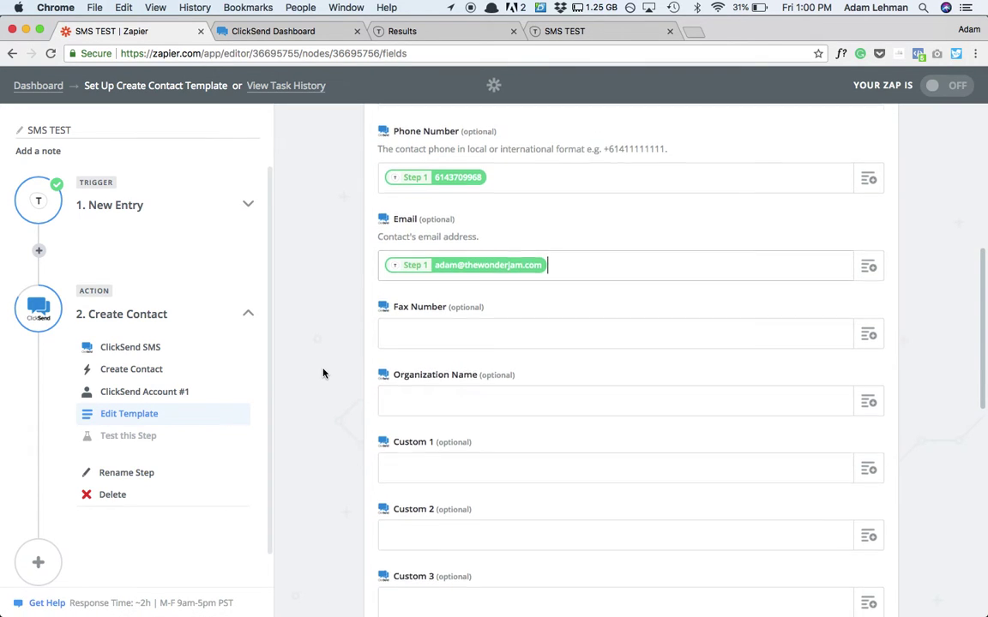
scroll(460, 331, down, 10)
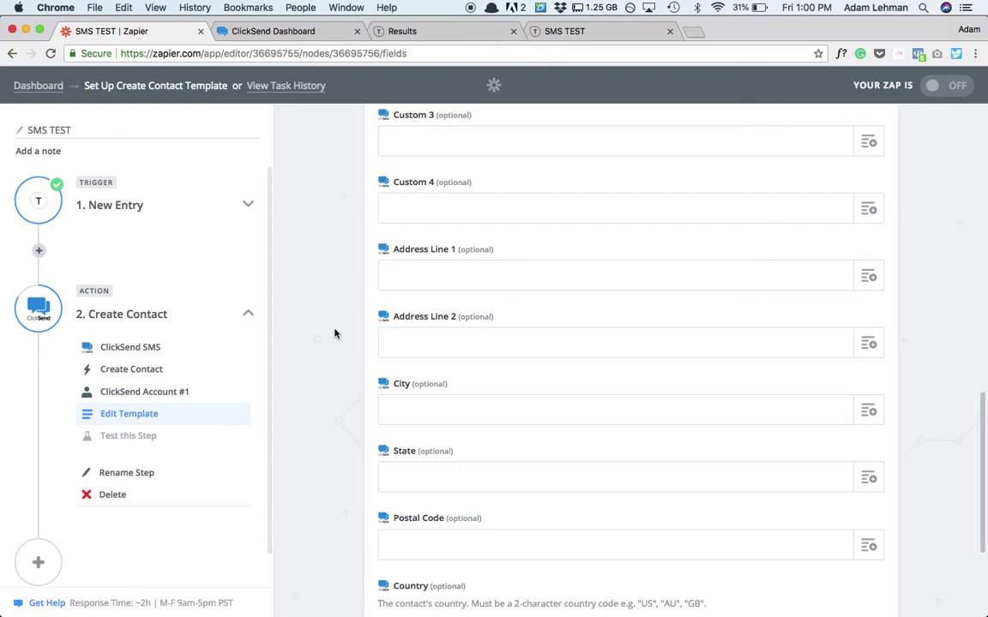
scroll(334, 333, up, 10)
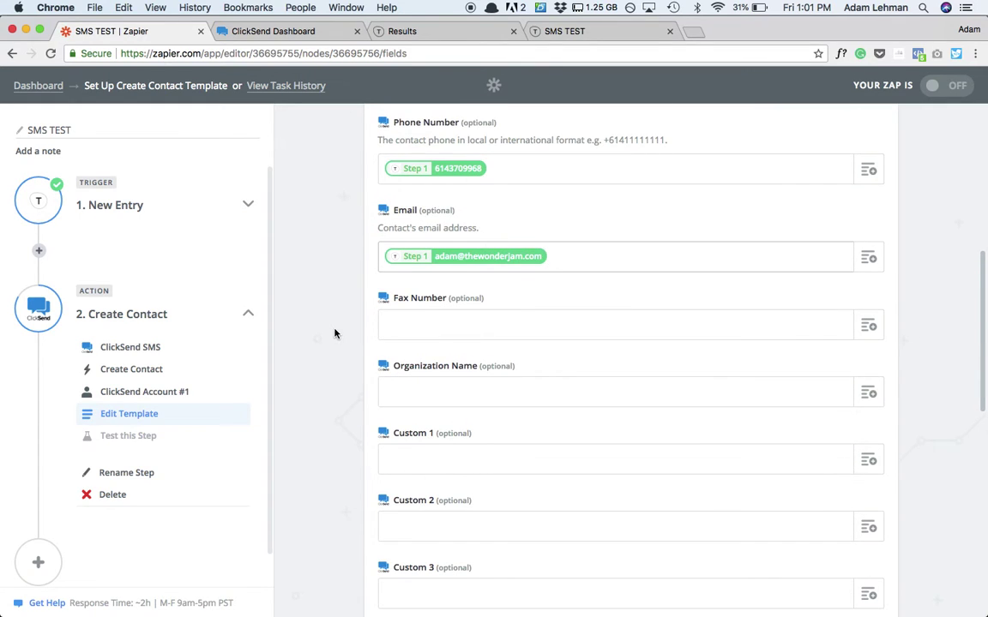
scroll(335, 333, down, 8)
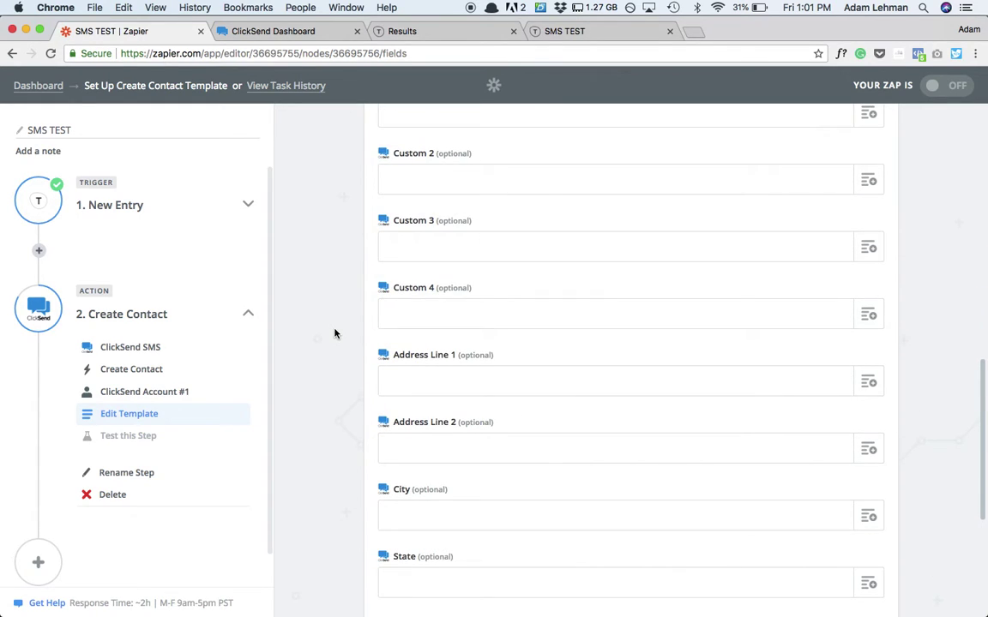
scroll(335, 334, down, 7)
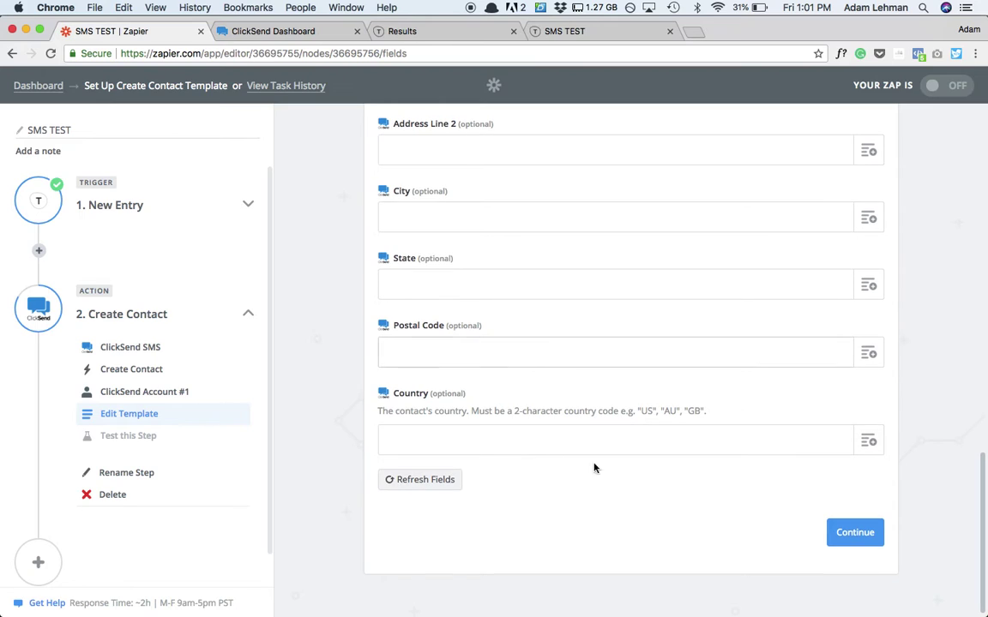
- Send a test contact to ClickSend and check it was created in the SMS Test list
click(850, 532)
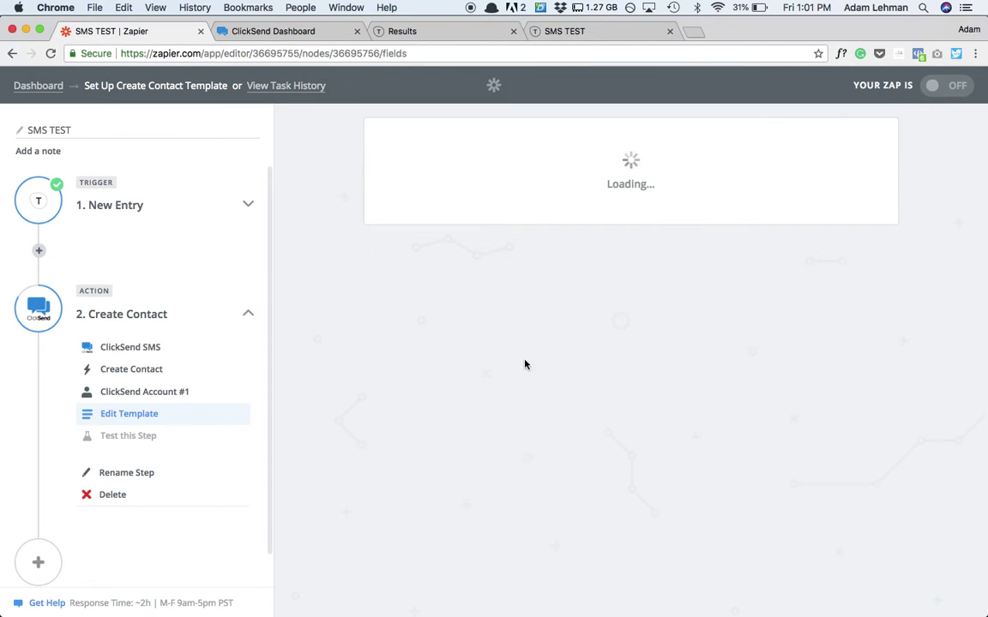
scroll(331, 284, down, 3)
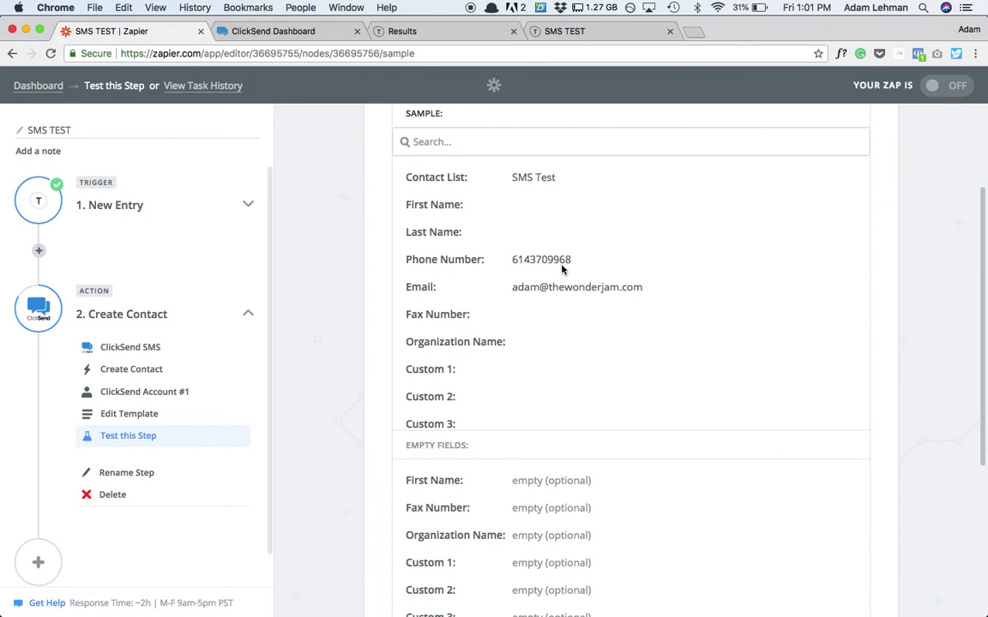
scroll(557, 300, down, 5)
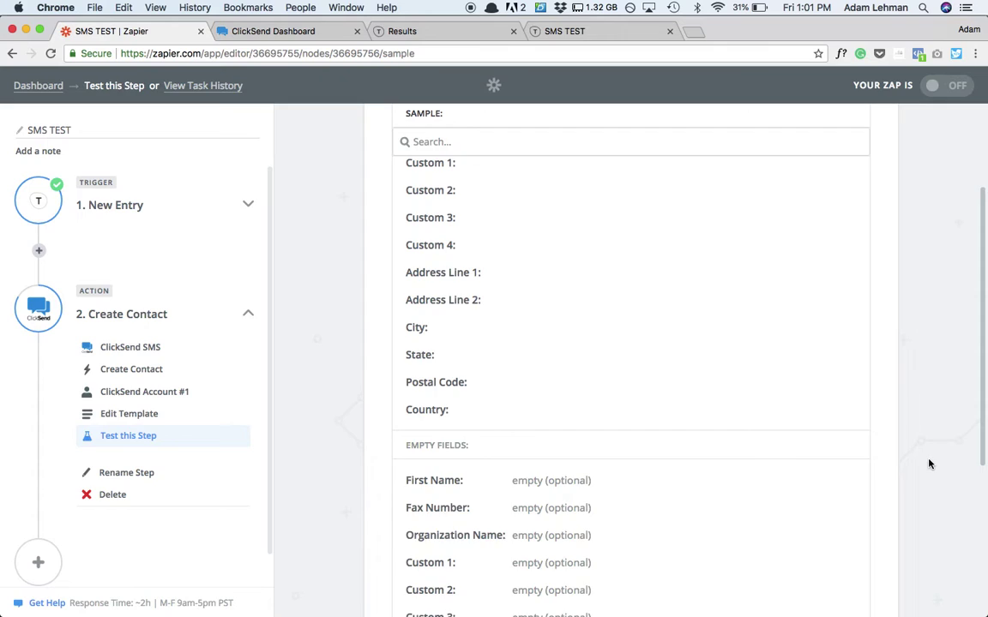
scroll(926, 480, down, 5)
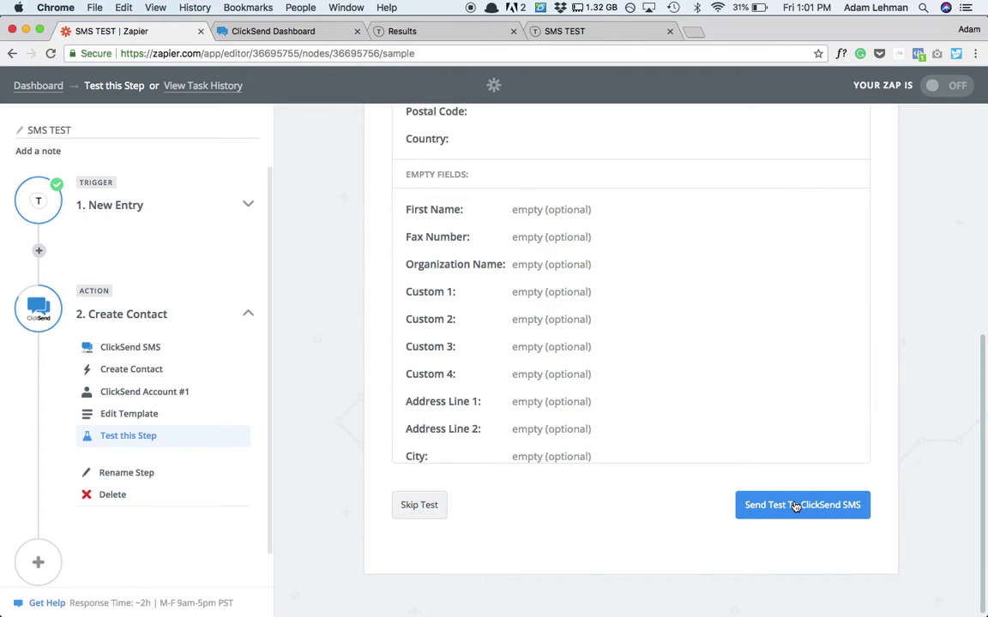
click(794, 506)
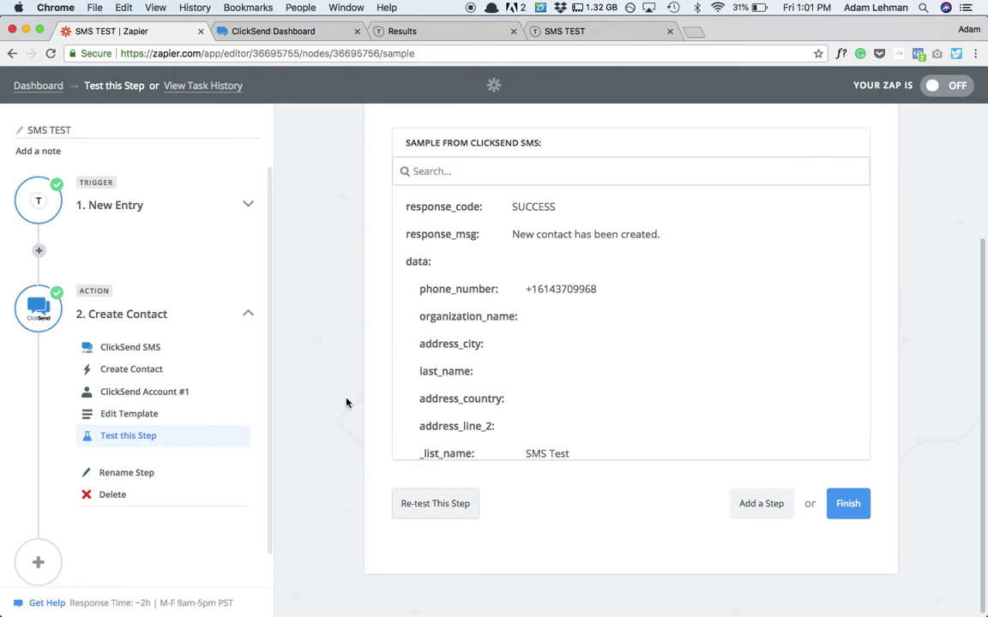
scroll(633, 409, up, 3)
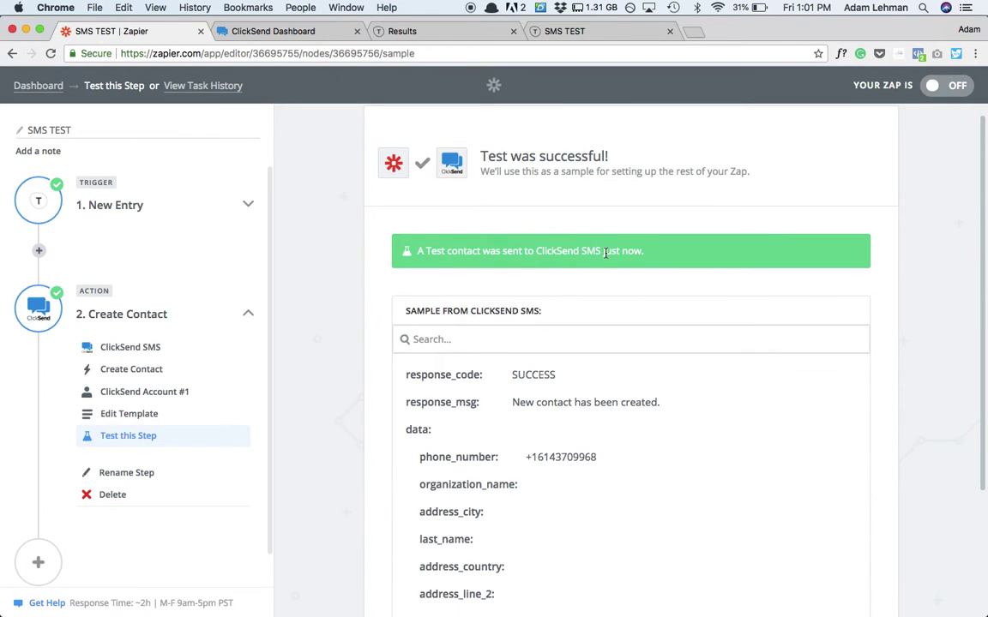
scroll(606, 253, down, 4)
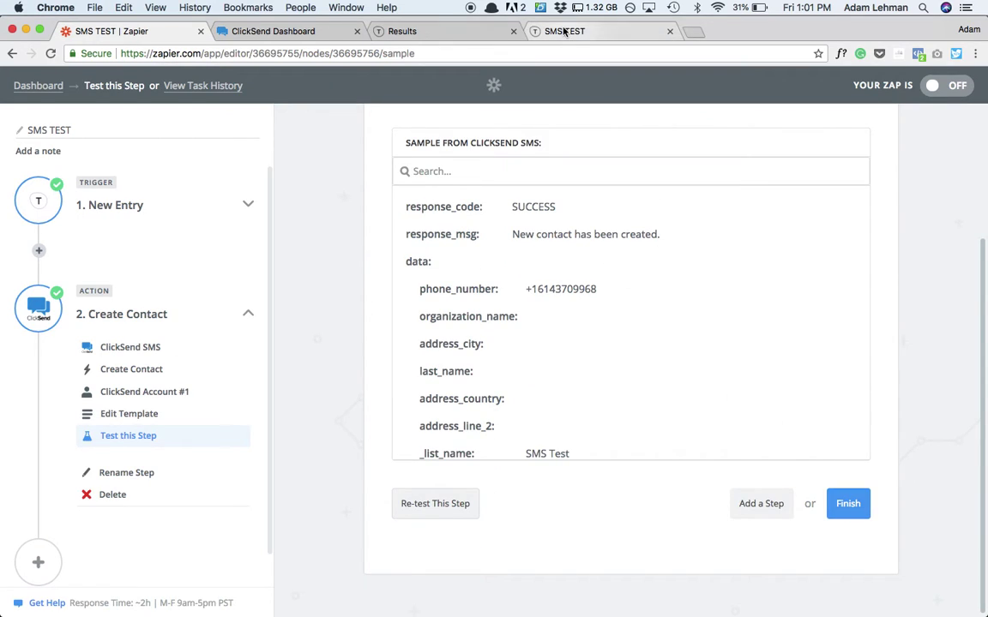
click(300, 31)
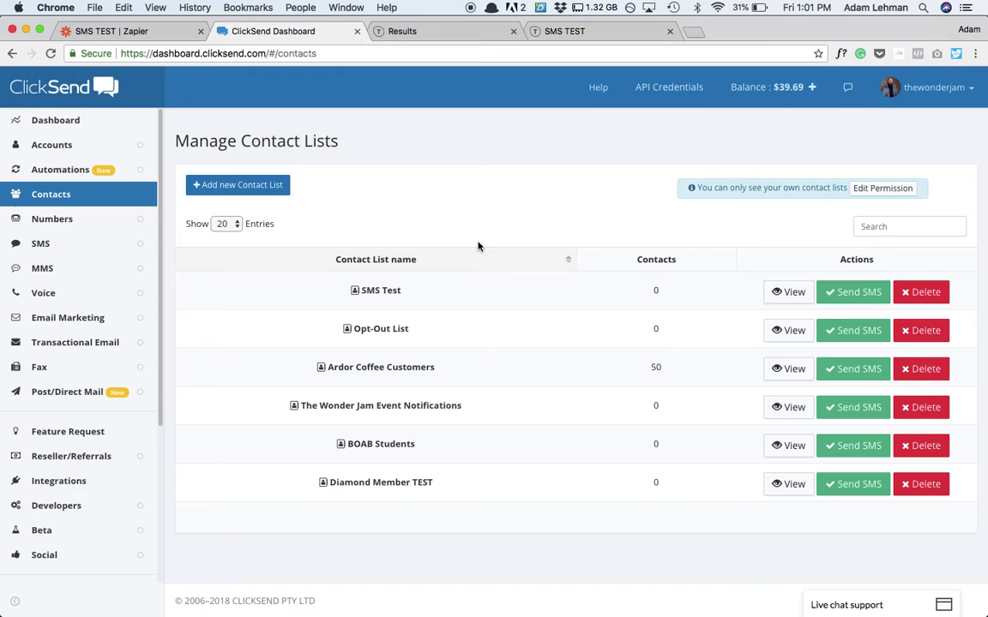
click(378, 291)
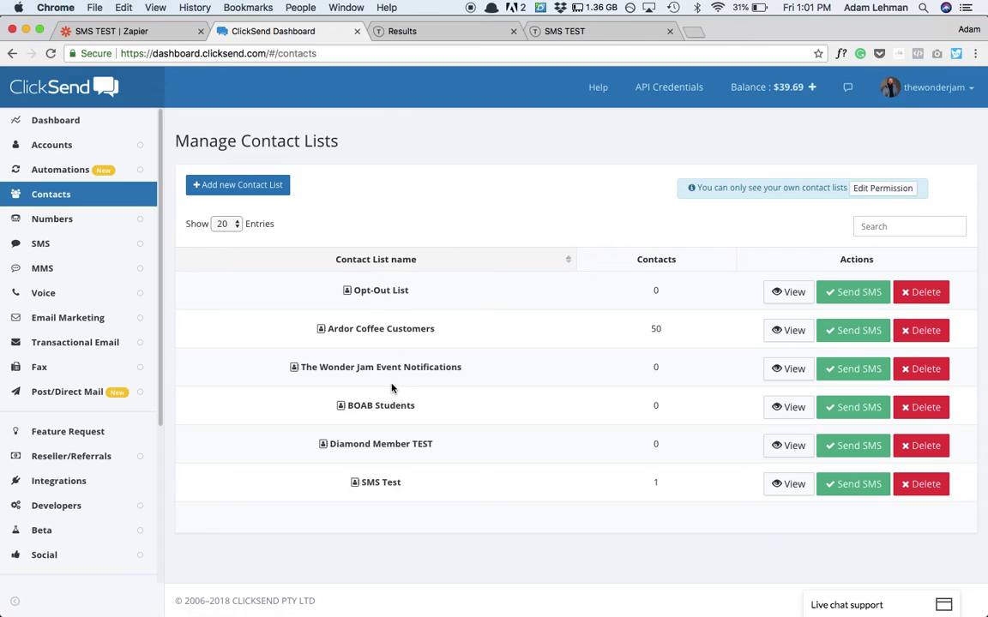
click(381, 483)
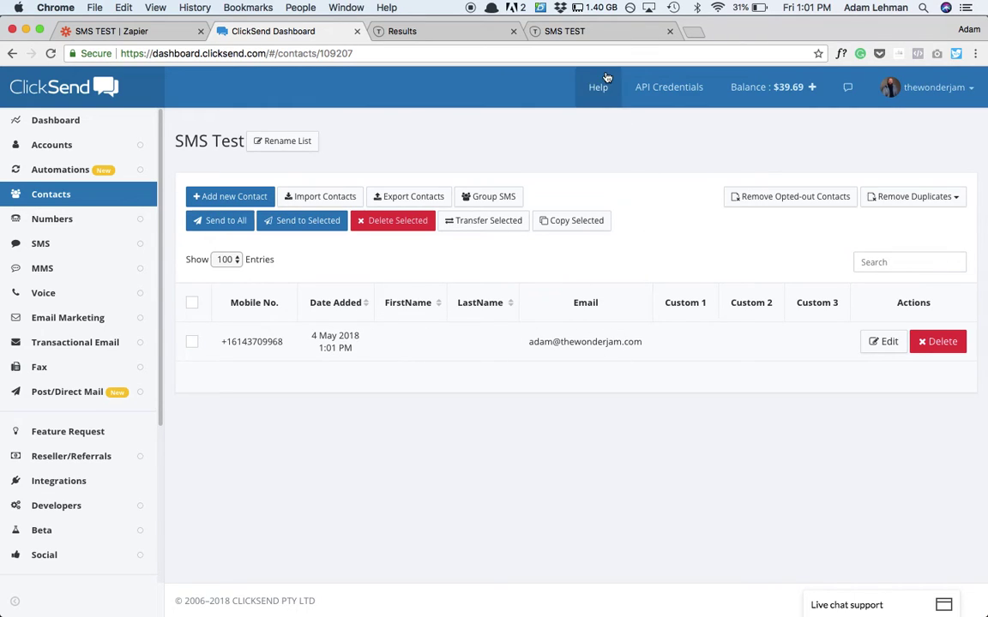
click(427, 30)
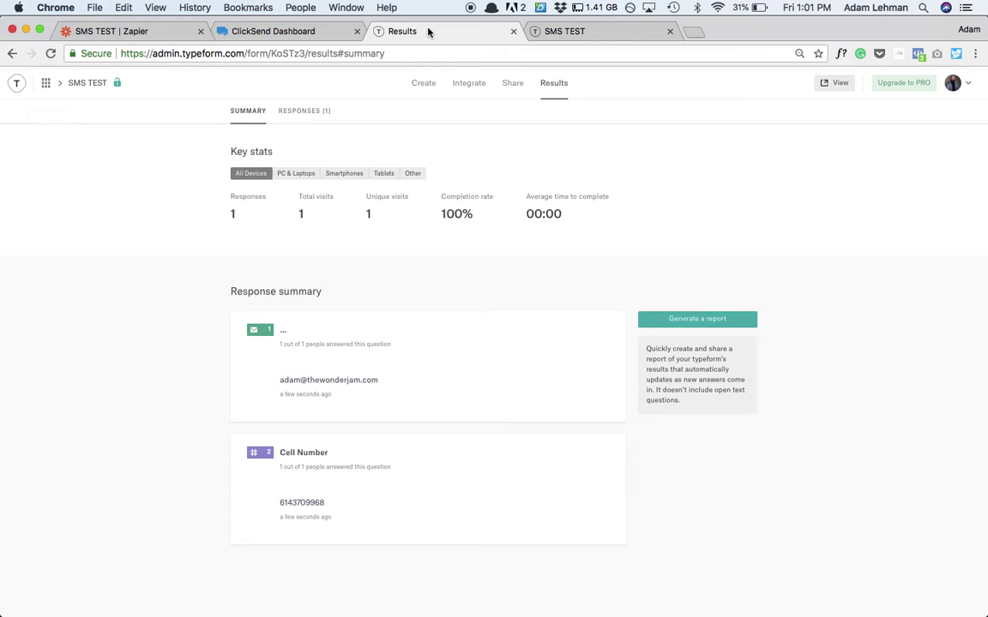
click(284, 30)
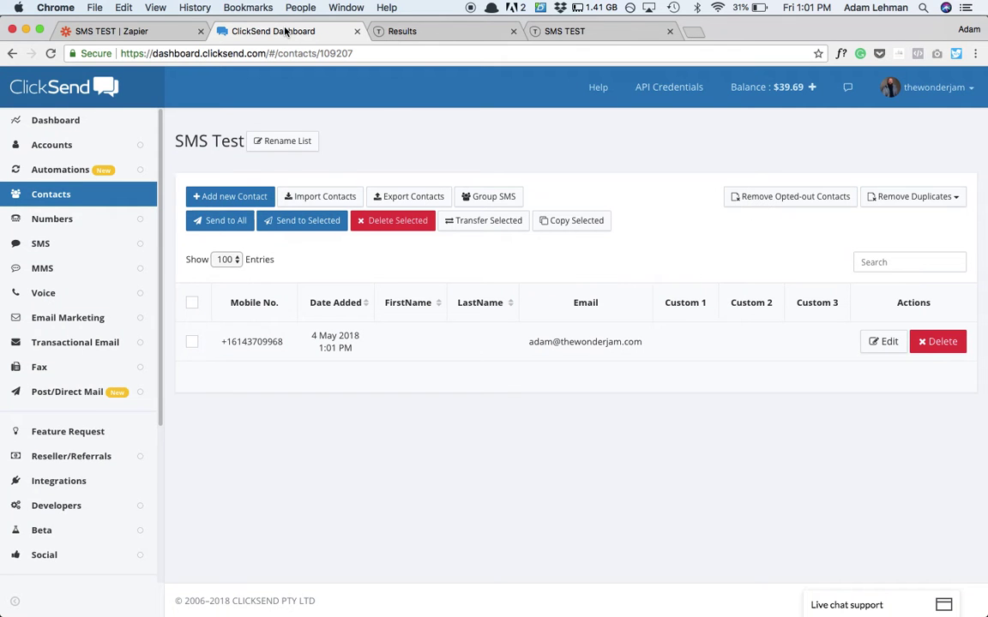
click(126, 32)
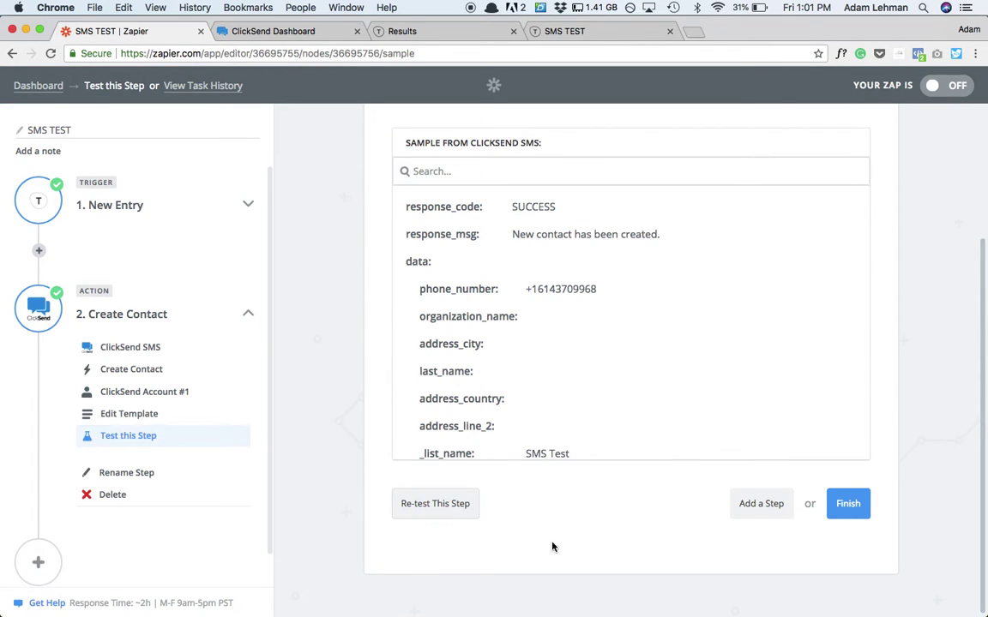
- Finish the SMS TEST zap and switch it ON, leaving its folder unchanged
click(845, 505)
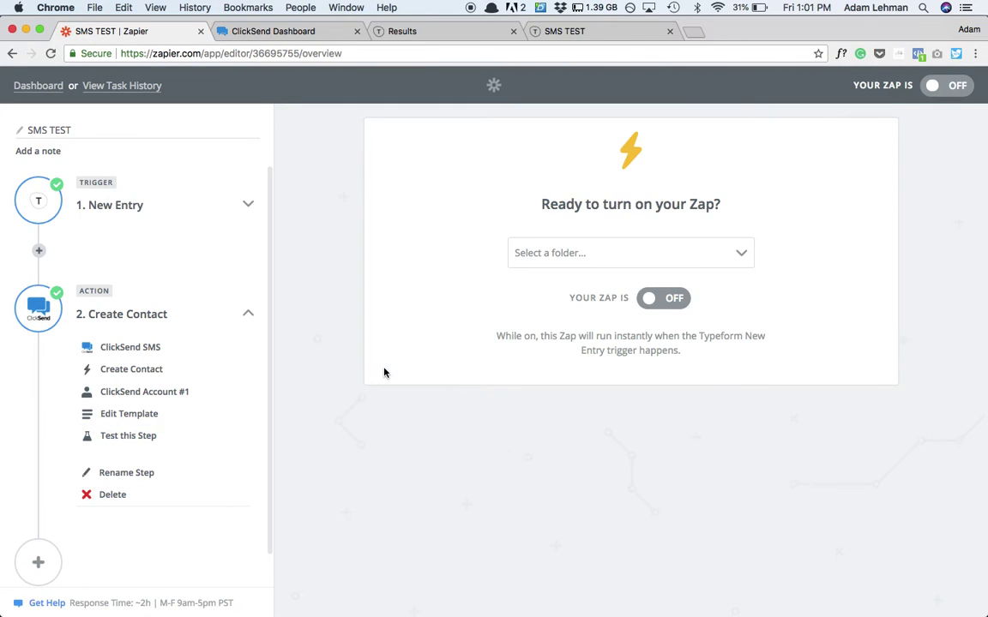
click(600, 296)
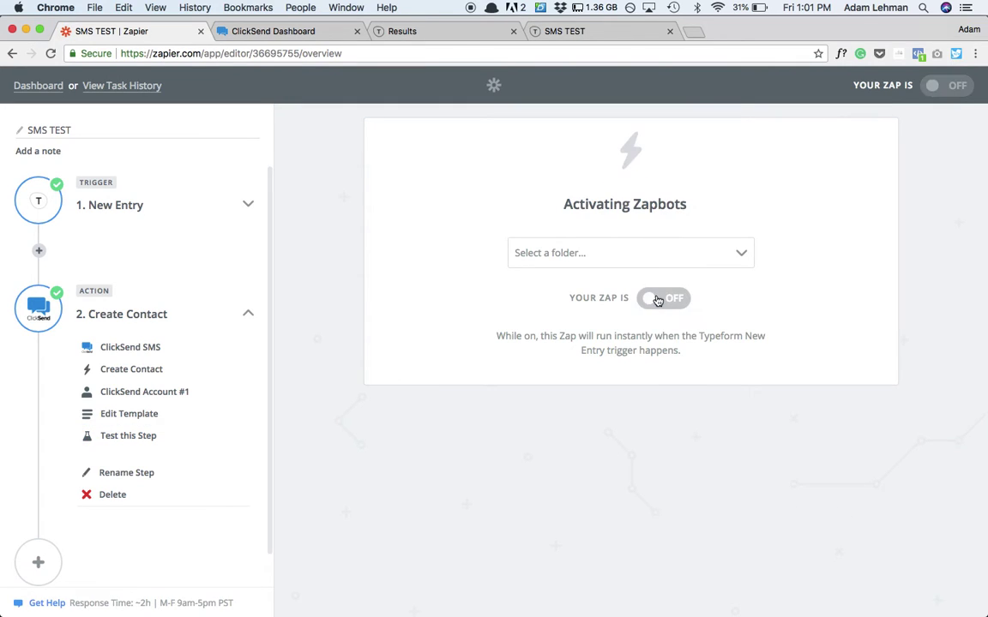
click(581, 251)
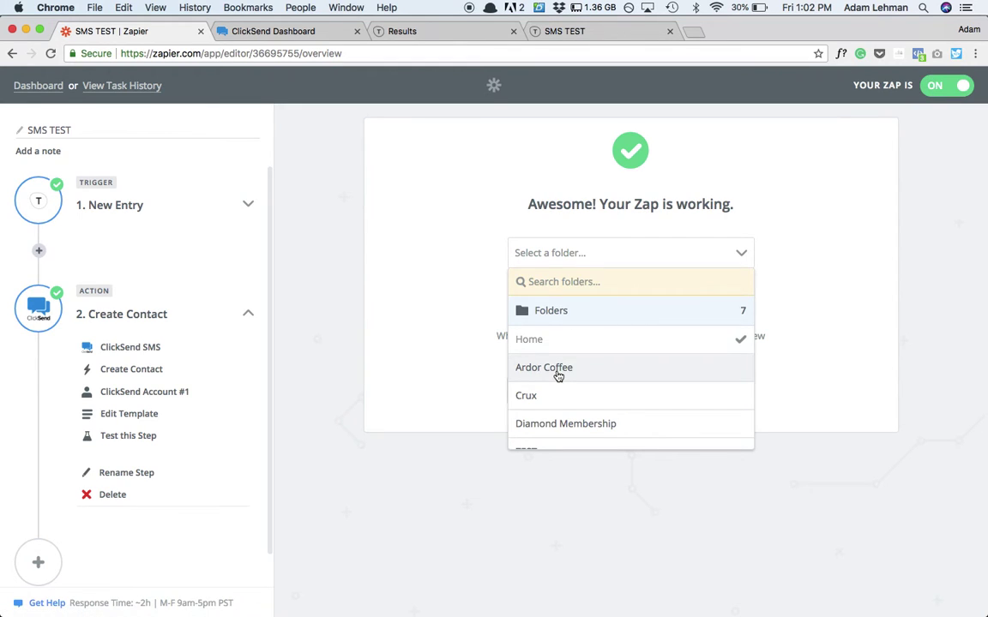
scroll(557, 375, down, 3)
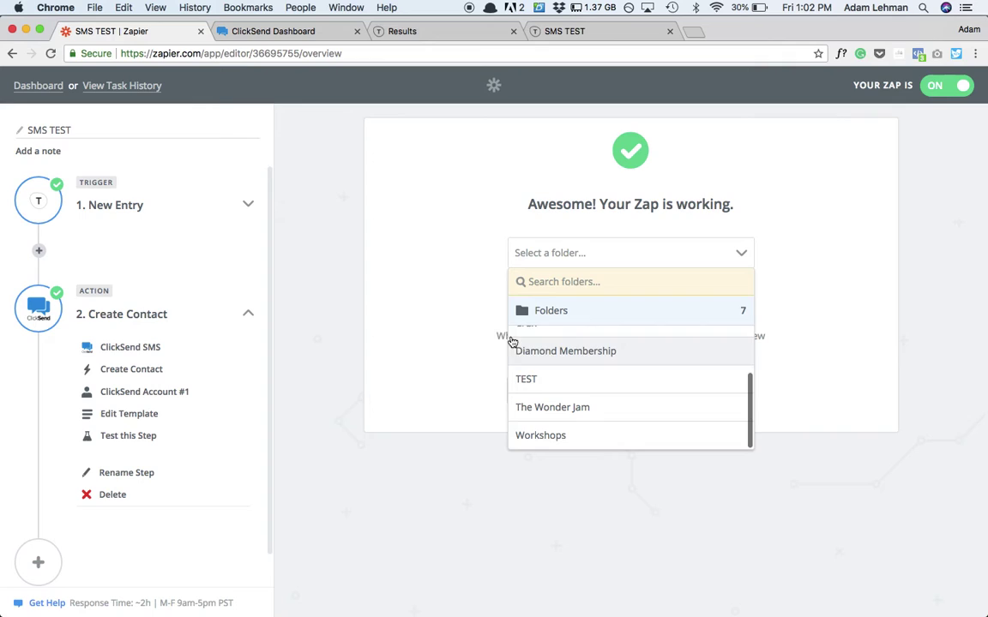
click(458, 277)
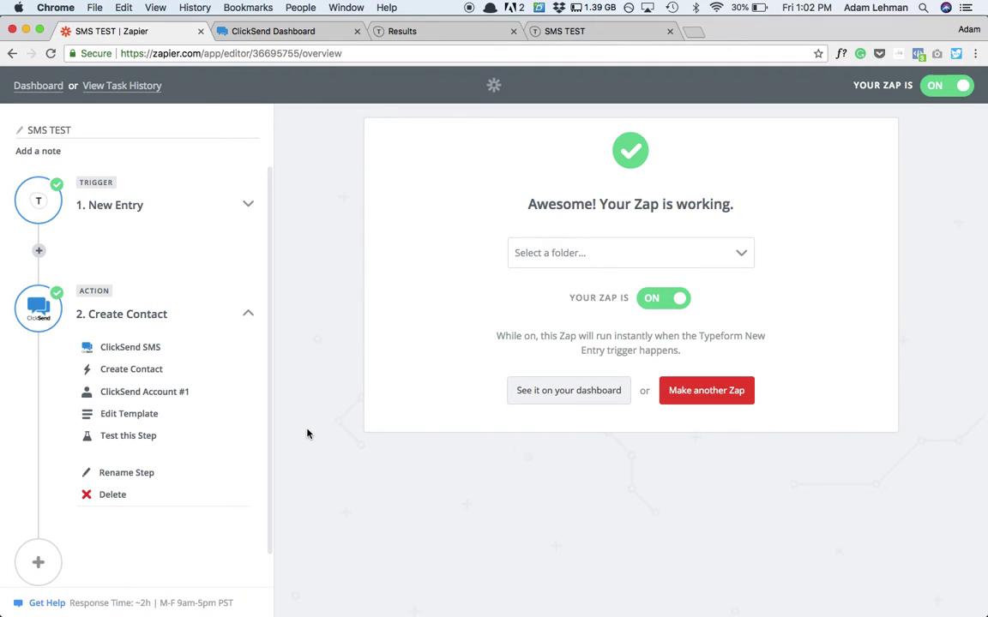
- Add a ConvertKit 'Add a Subscriber to a Tag' step using the TWJ Convertkit account
click(27, 568)
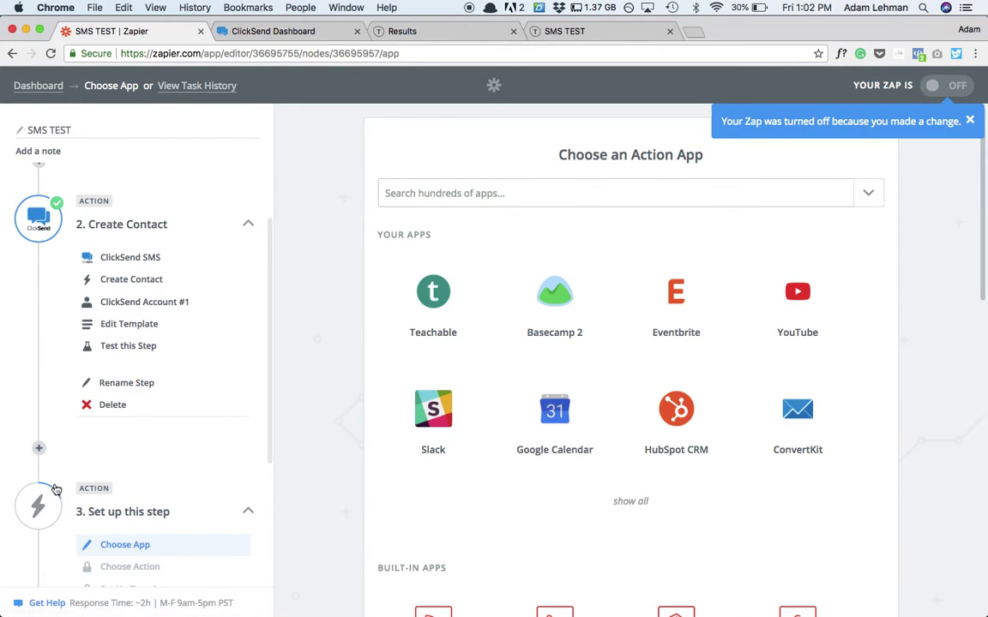
scroll(180, 406, up, 1)
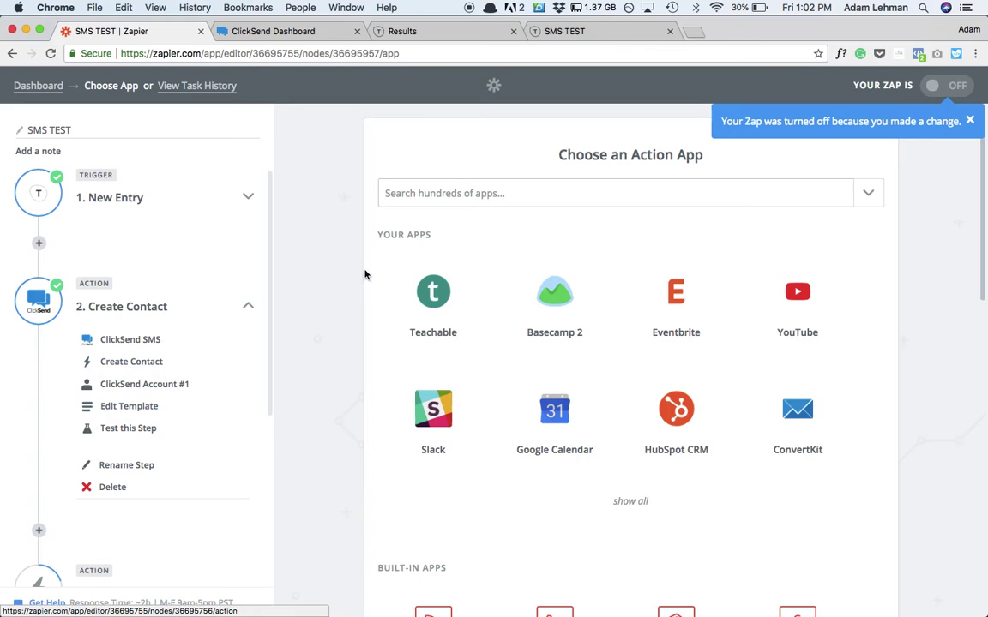
click(467, 193)
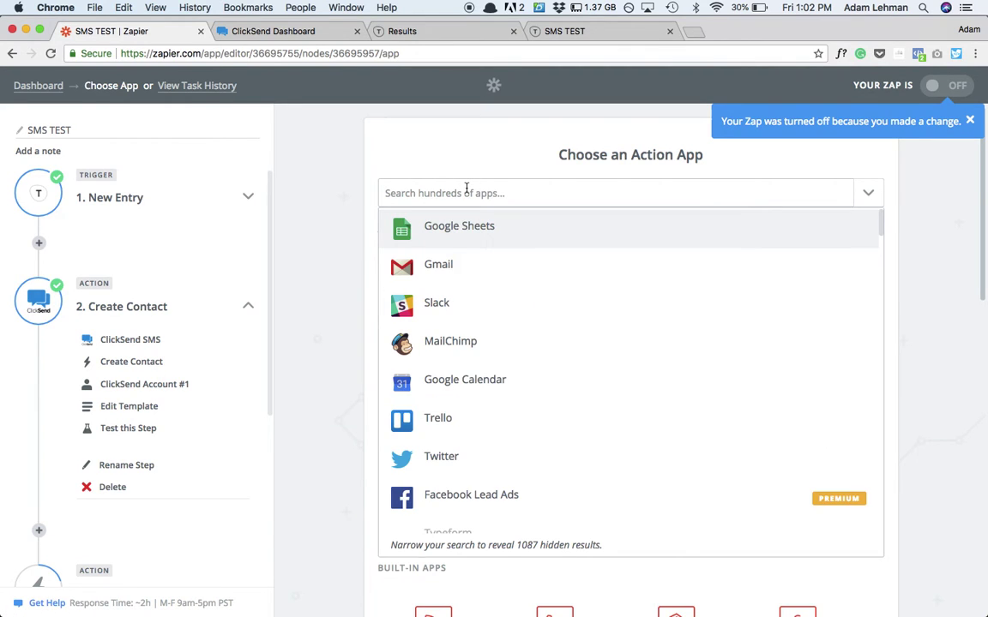
text(conve)
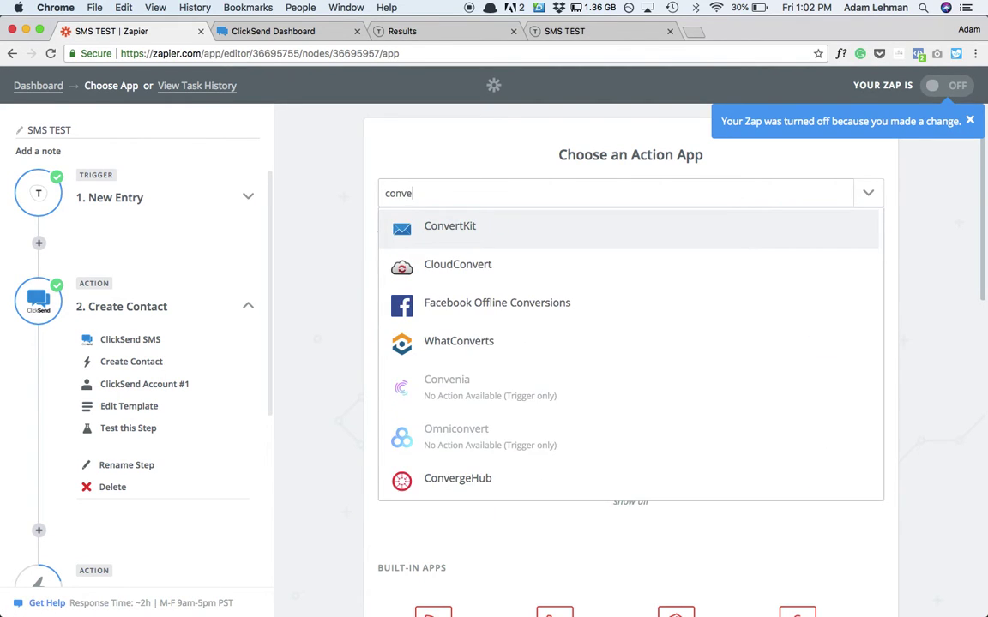
key(Return)
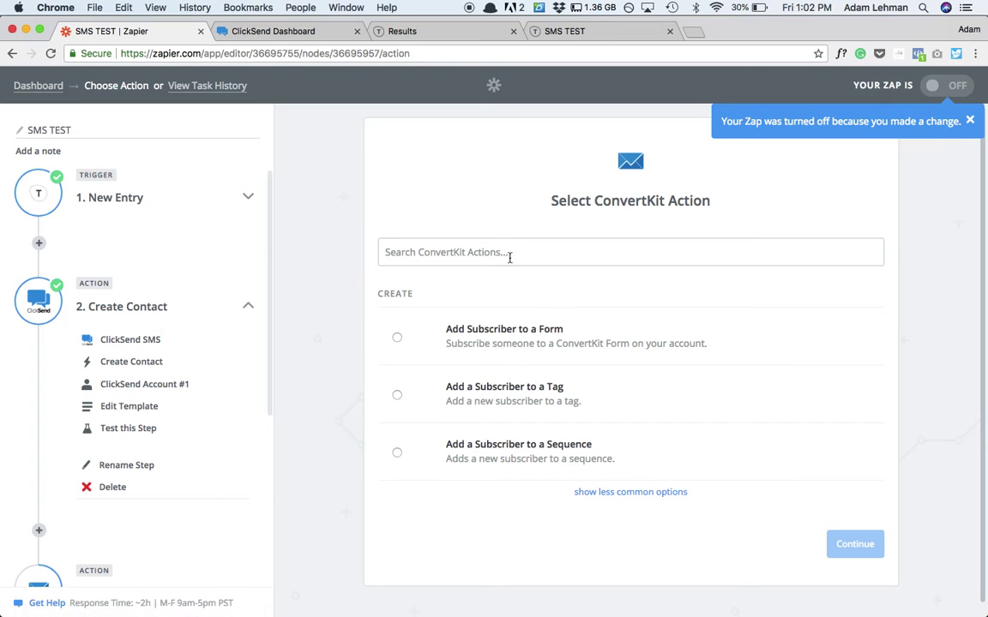
scroll(433, 319, down, 1)
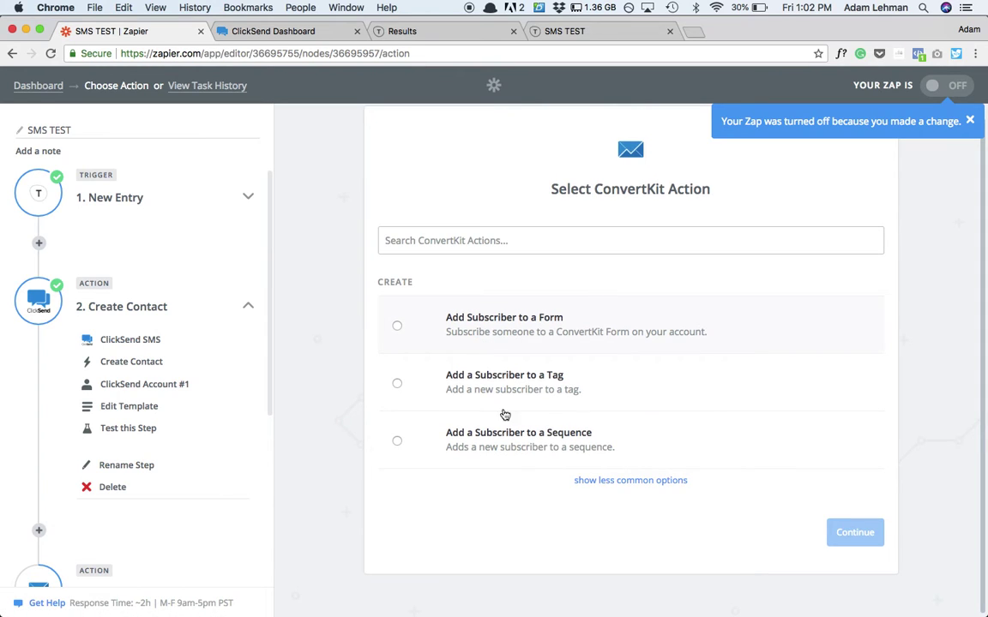
click(569, 393)
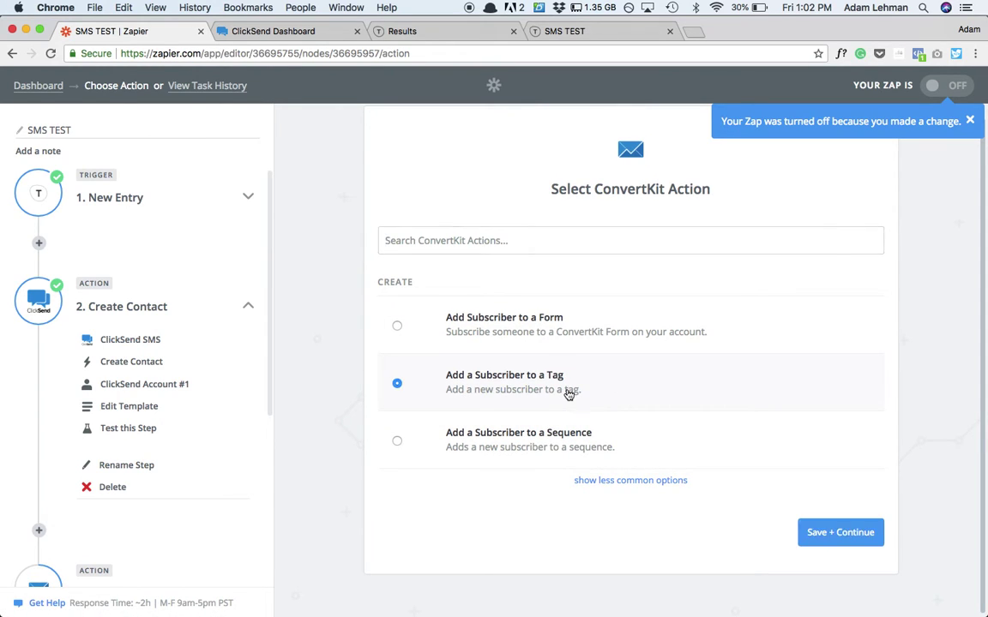
click(842, 533)
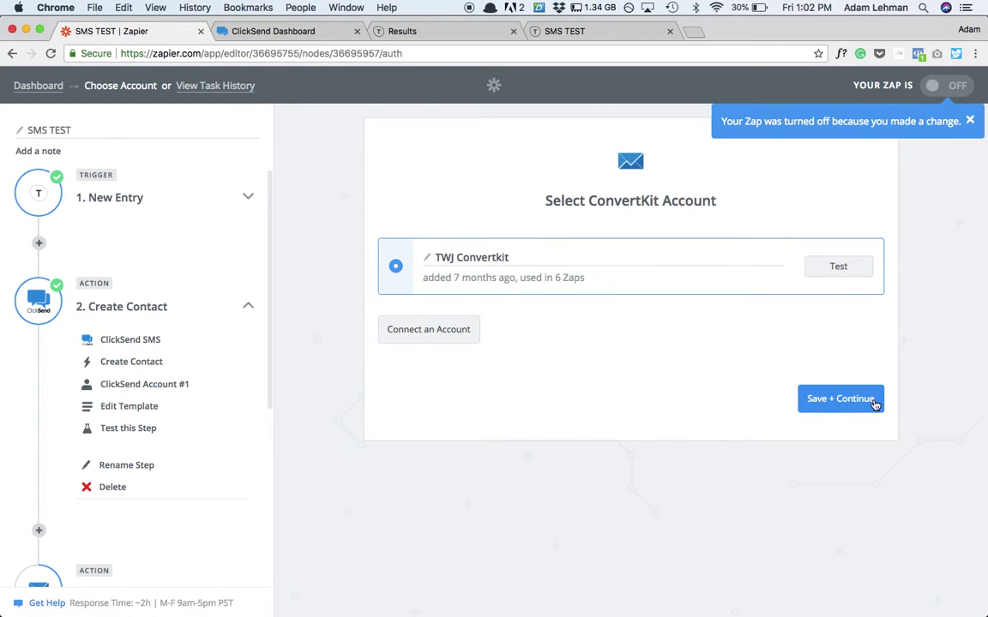
click(836, 403)
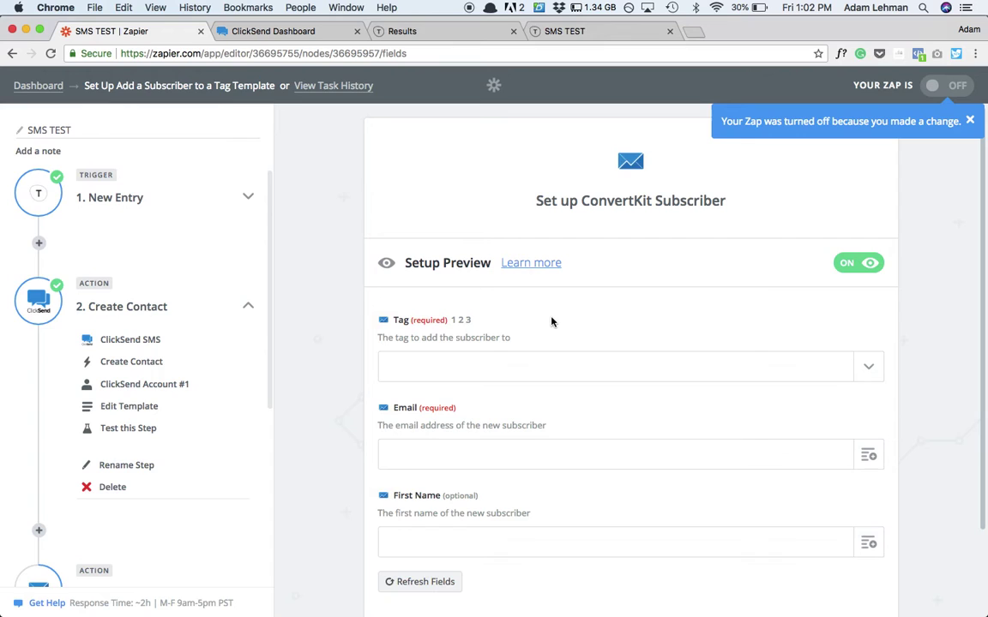
- Set the Tag to Intro Person and map Email from the Typeform entry's email answer
scroll(624, 315, down, 2)
click(744, 291)
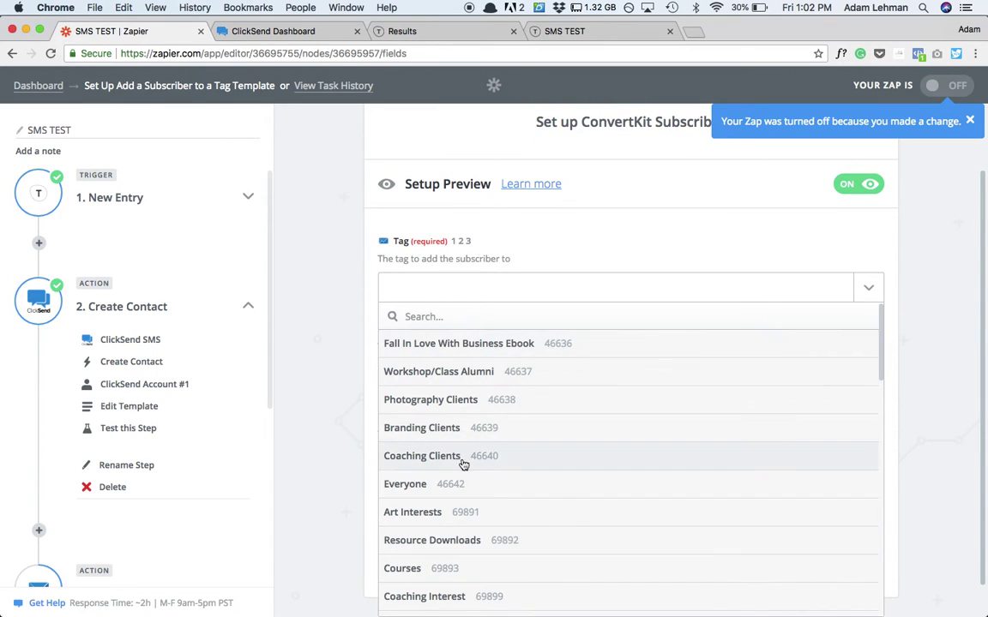
scroll(447, 411, down, 5)
scroll(440, 463, down, 2)
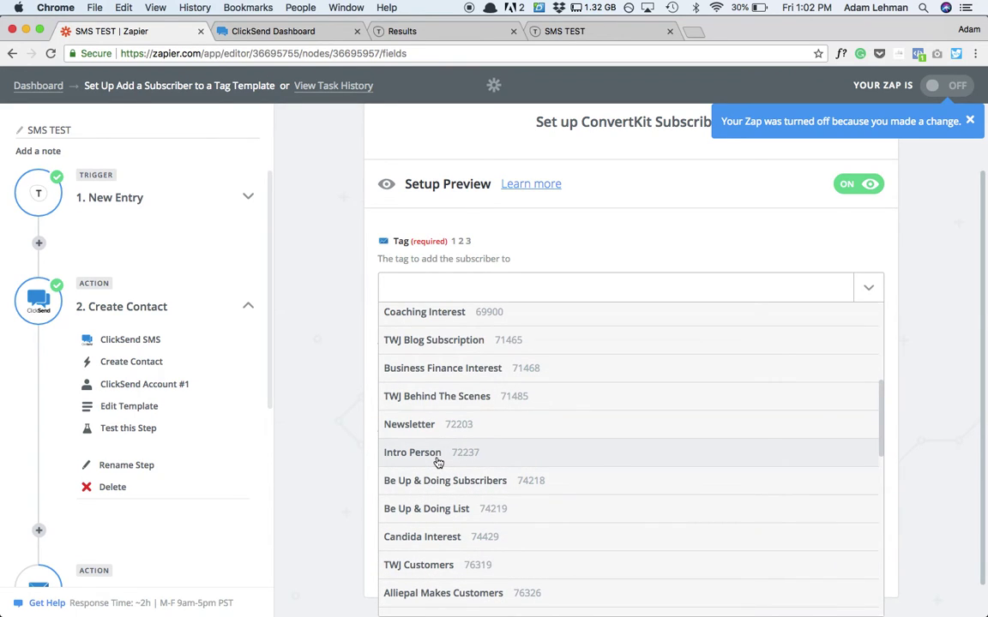
click(438, 462)
scroll(428, 337, down, 1)
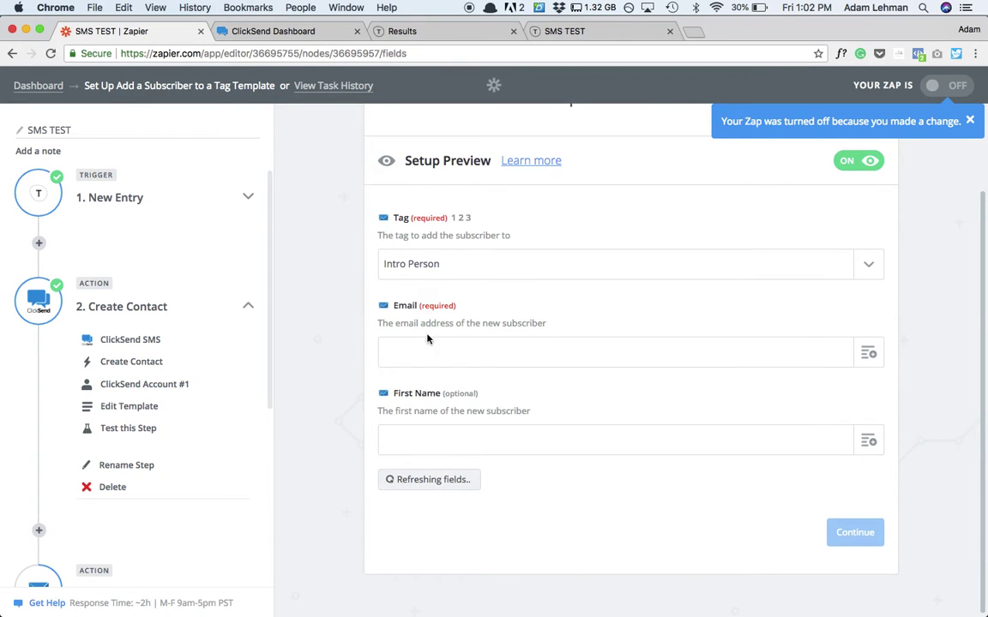
click(868, 354)
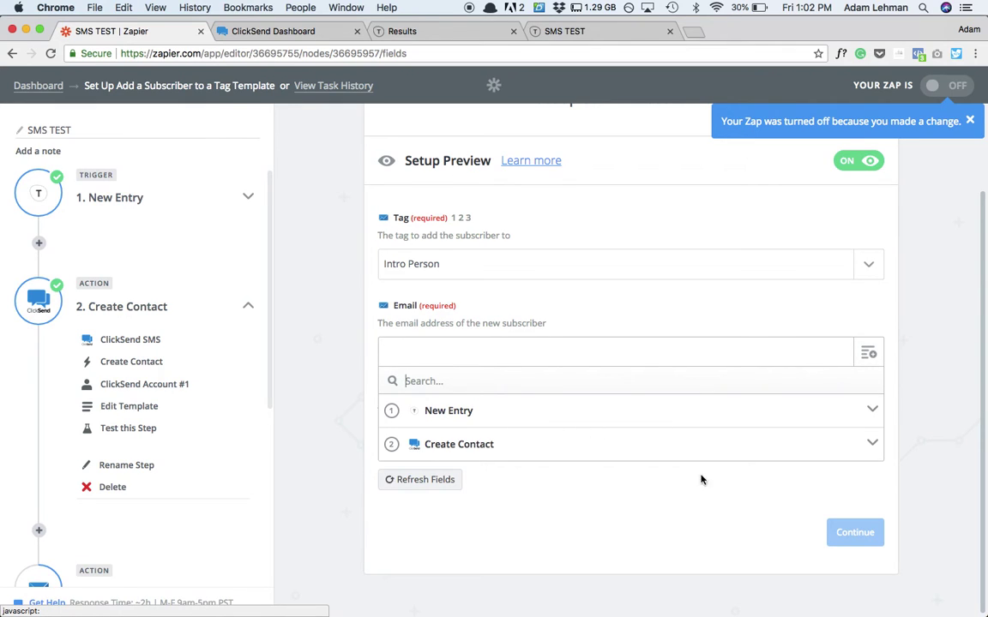
click(871, 410)
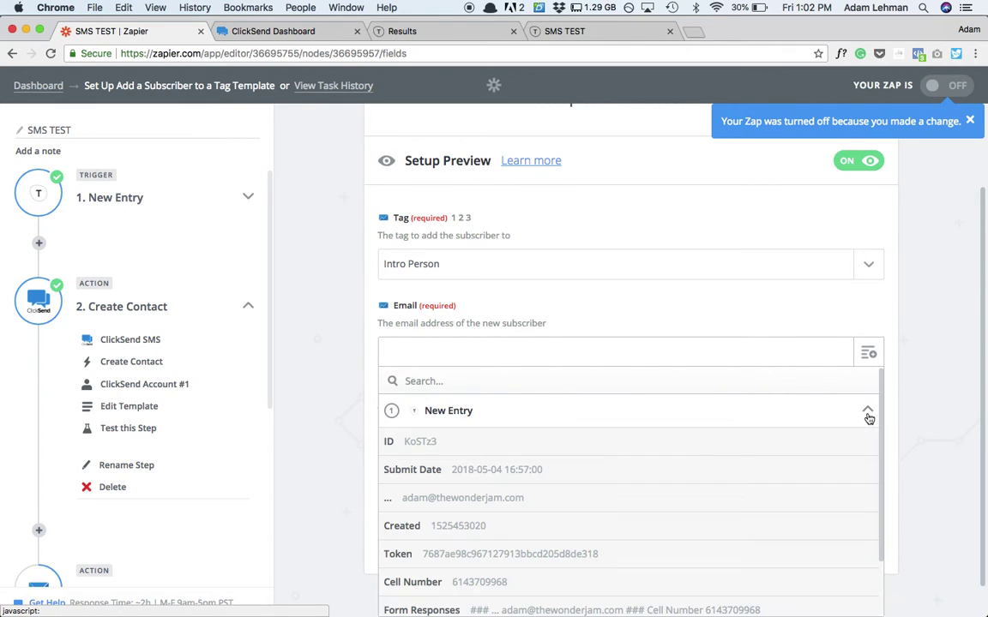
click(545, 497)
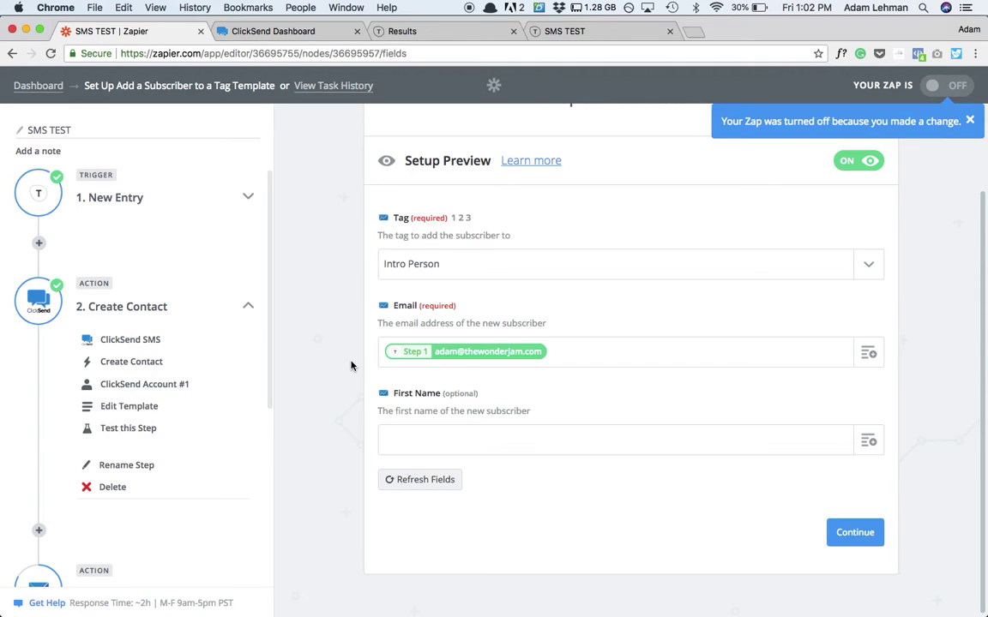
key(ctrl+Up)
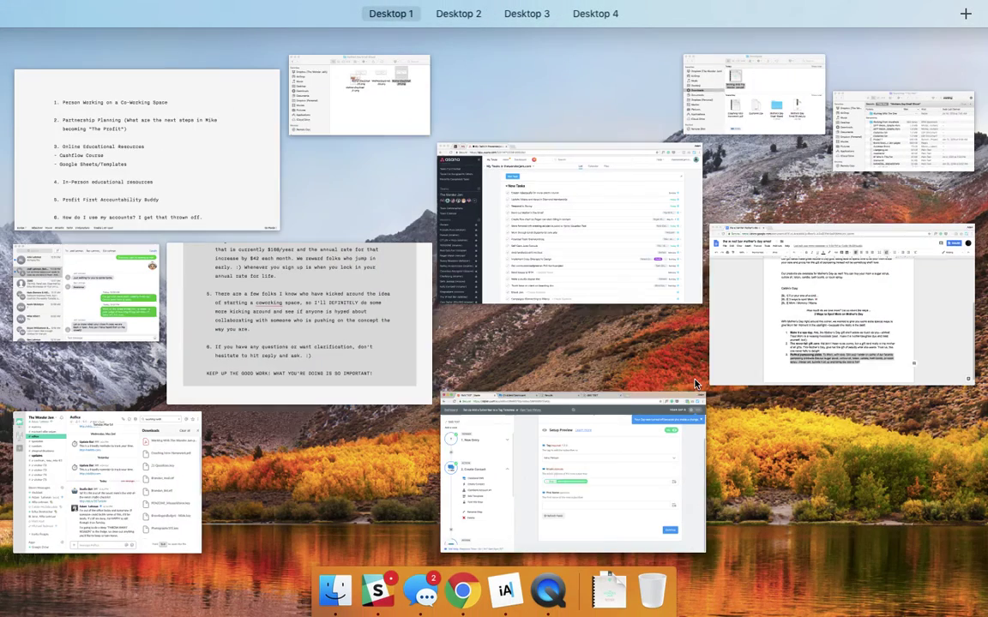
key(ctrl+Up)
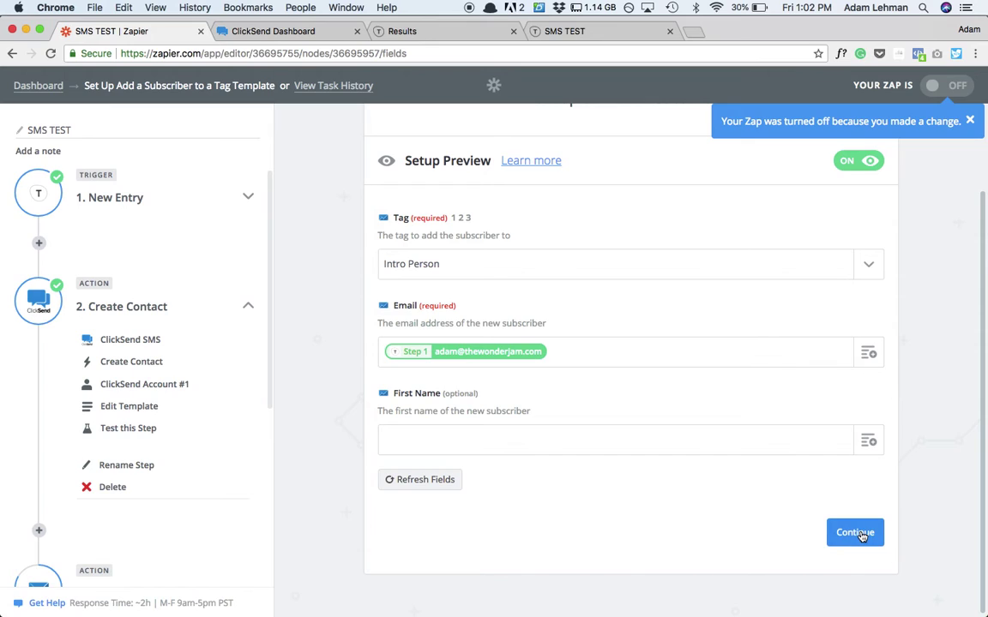
- Review the ConvertKit test subscriber preview with the Intro Person tag and entry email
click(855, 532)
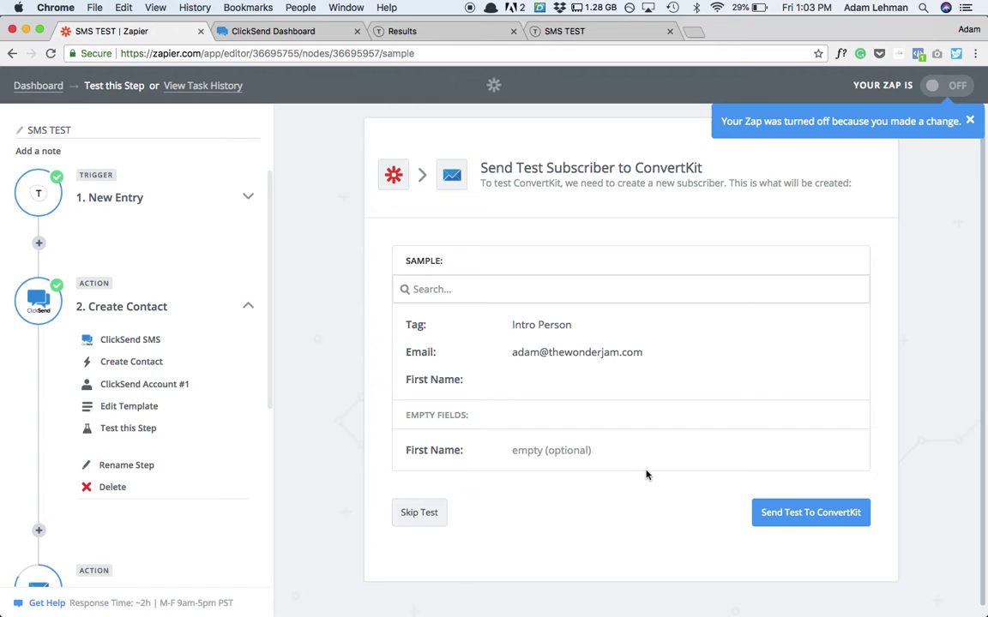
scroll(319, 387, down, 1)
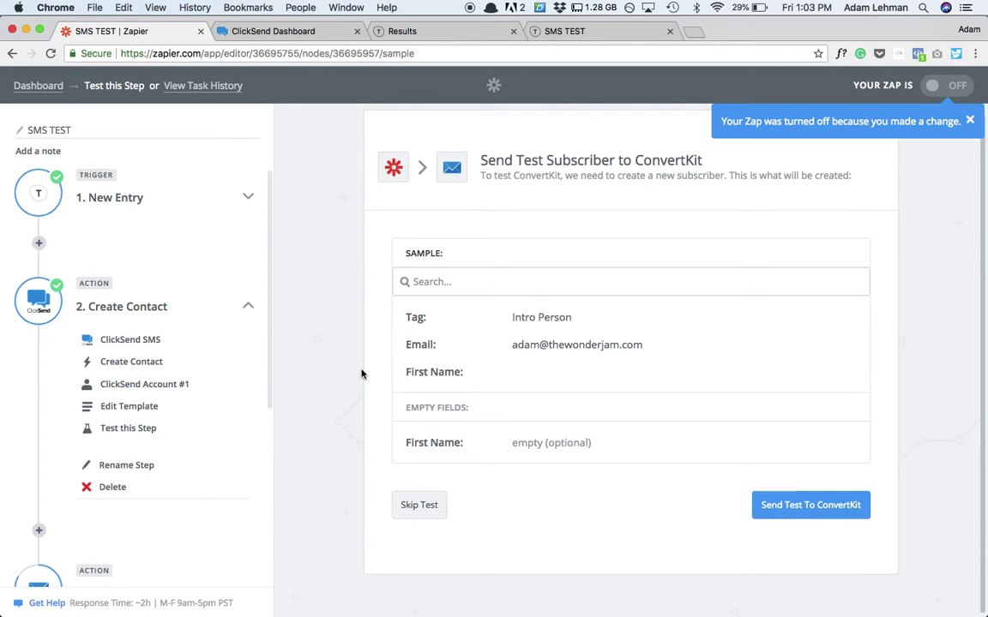
scroll(358, 453, up, 1)
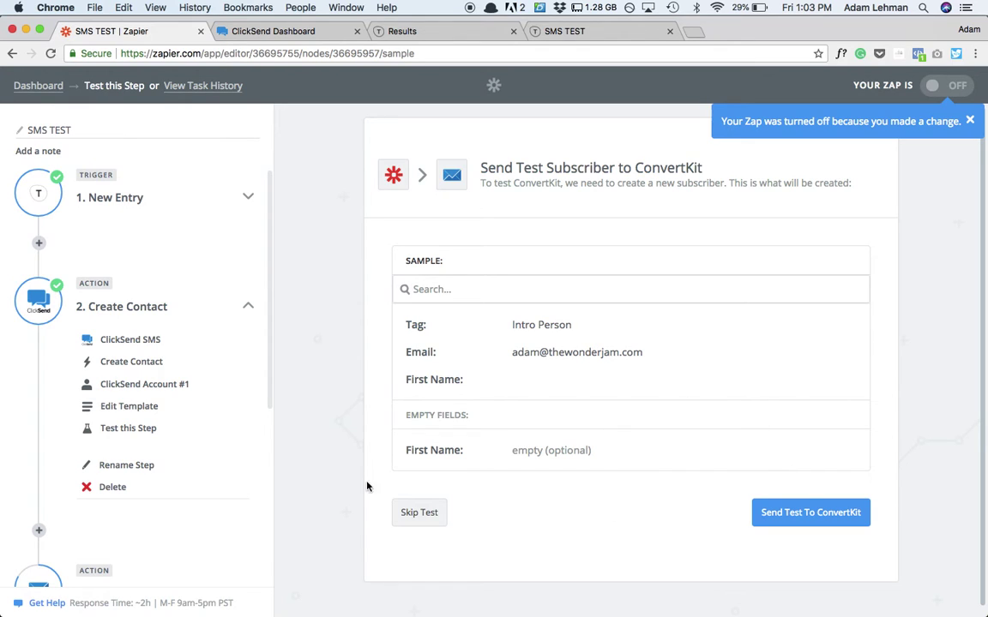
- Delete step 3, the ConvertKit Add a Subscriber to a Tag step, and confirm the removal
scroll(143, 371, down, 3)
scroll(143, 371, down, 2)
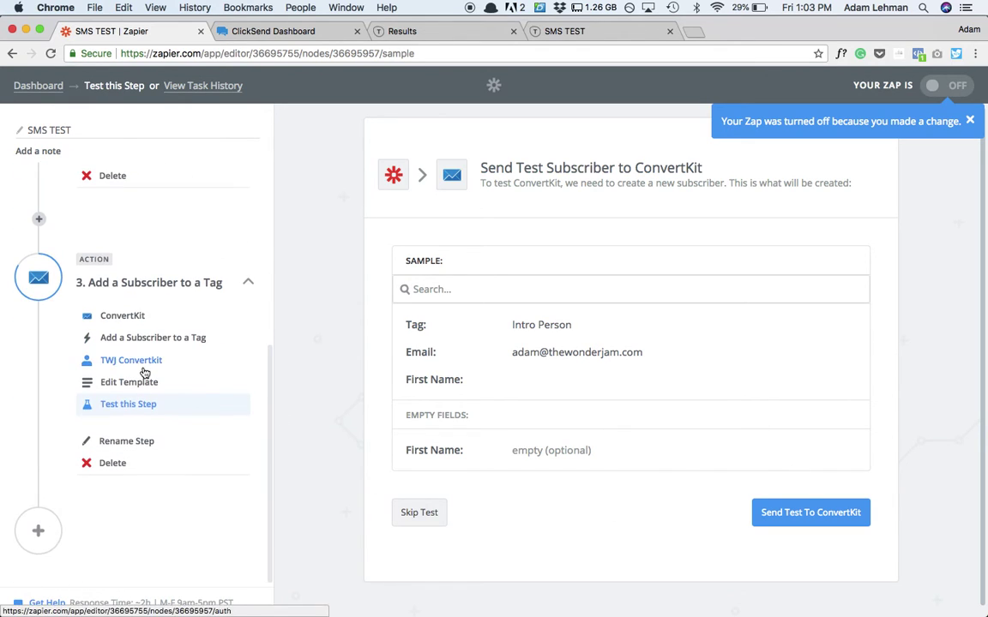
click(111, 465)
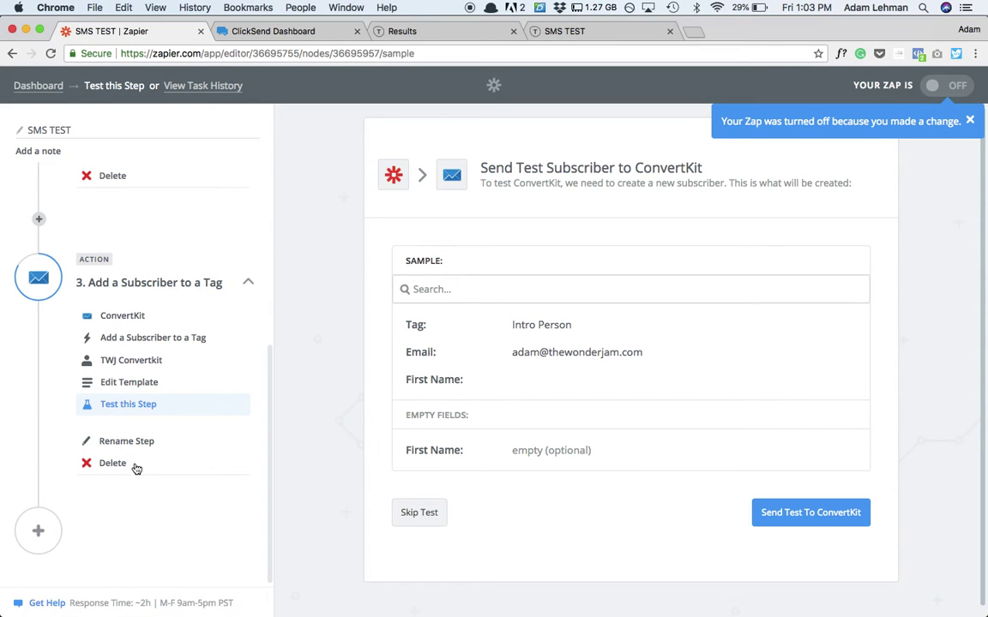
click(135, 468)
click(136, 468)
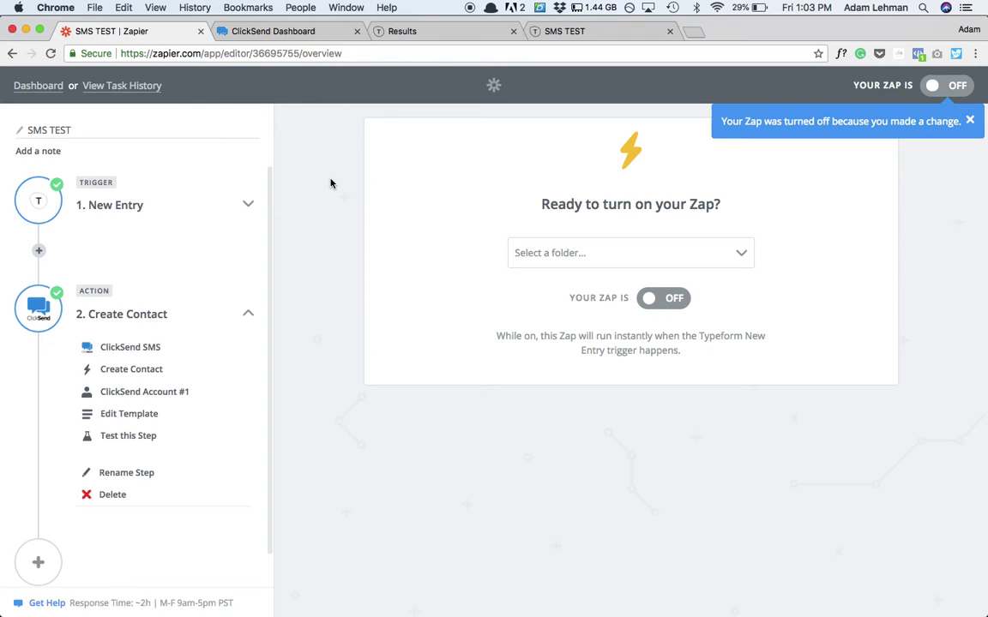
- Switch the two-step zap back ON and view the SMS Test list in ClickSend
click(681, 297)
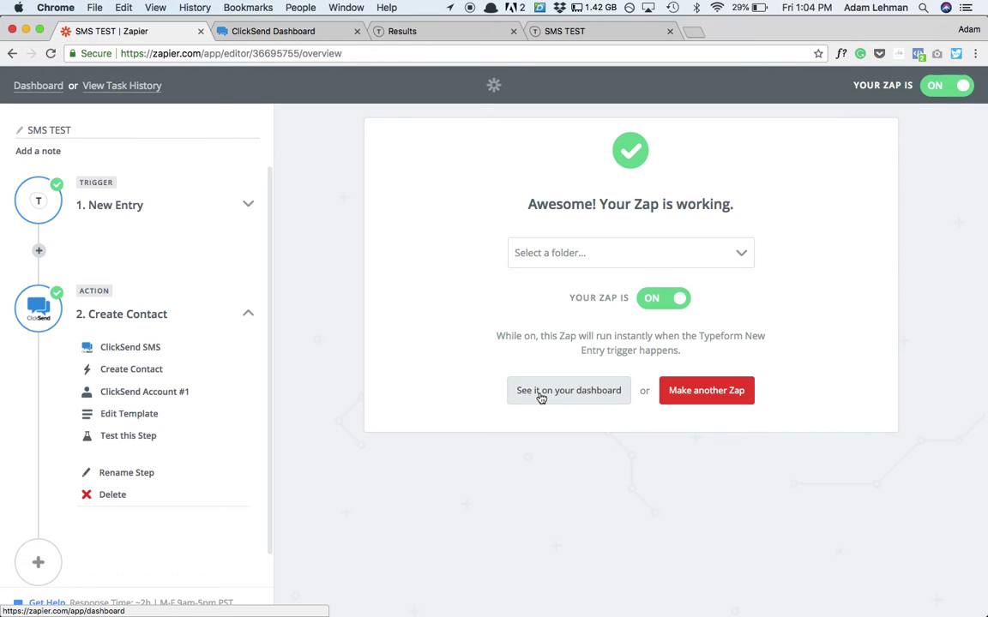
click(299, 31)
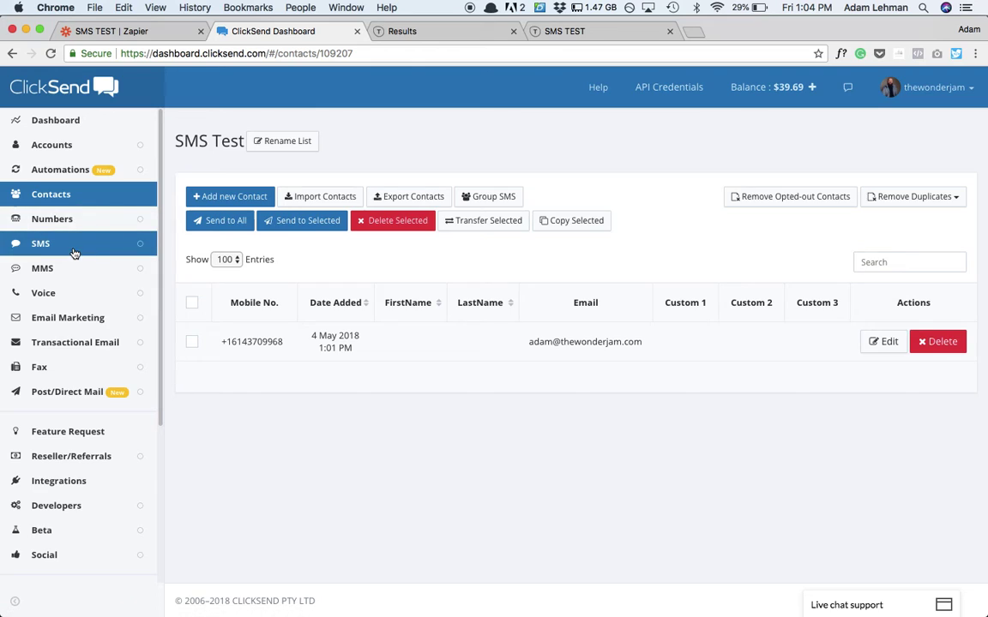
- Add a new SMS campaign named 'Diamond Test', correcting the typo in the name
click(76, 242)
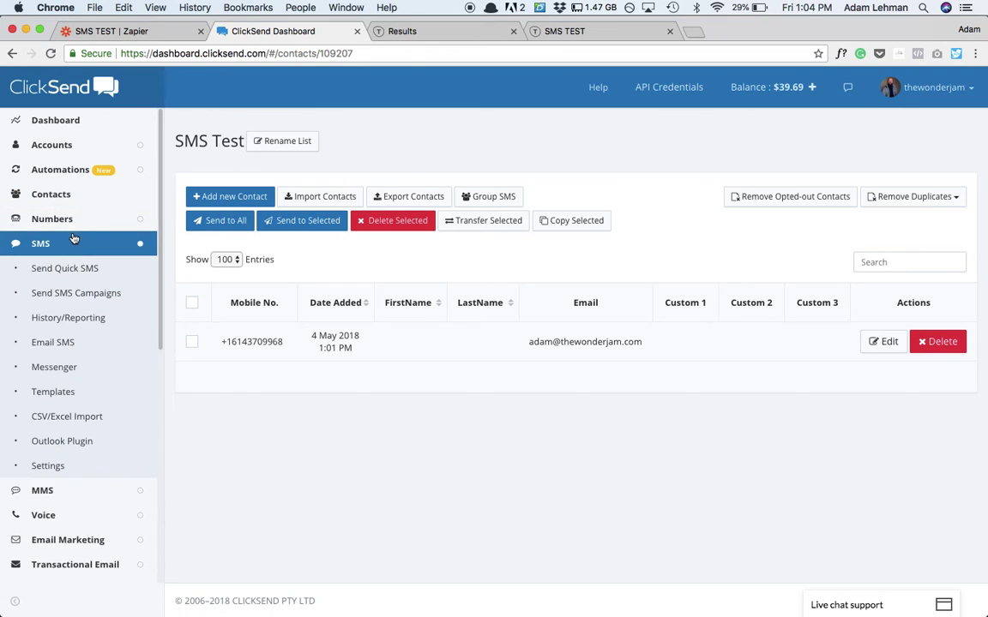
click(72, 296)
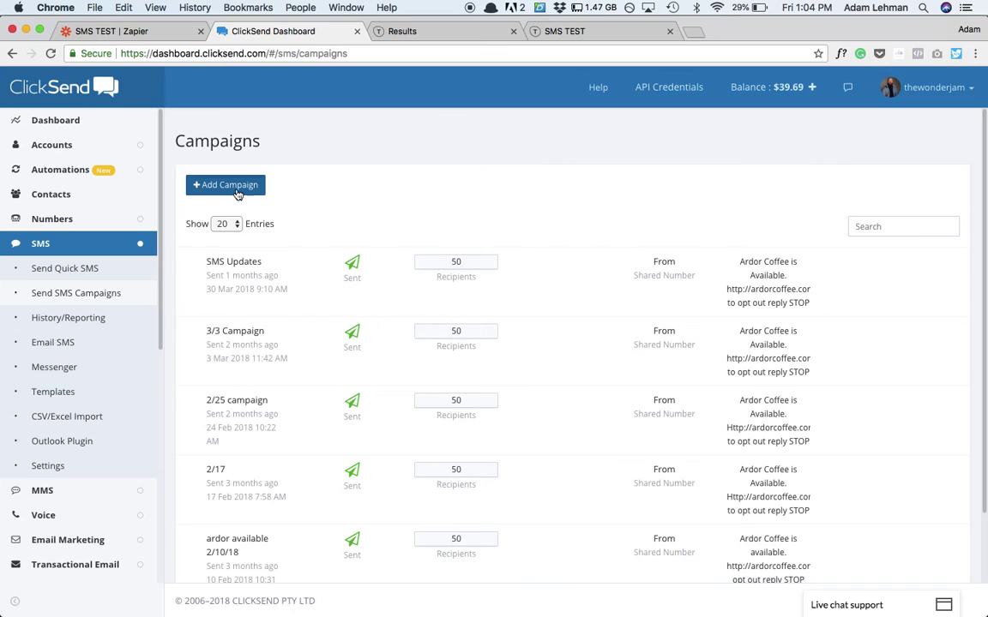
click(235, 190)
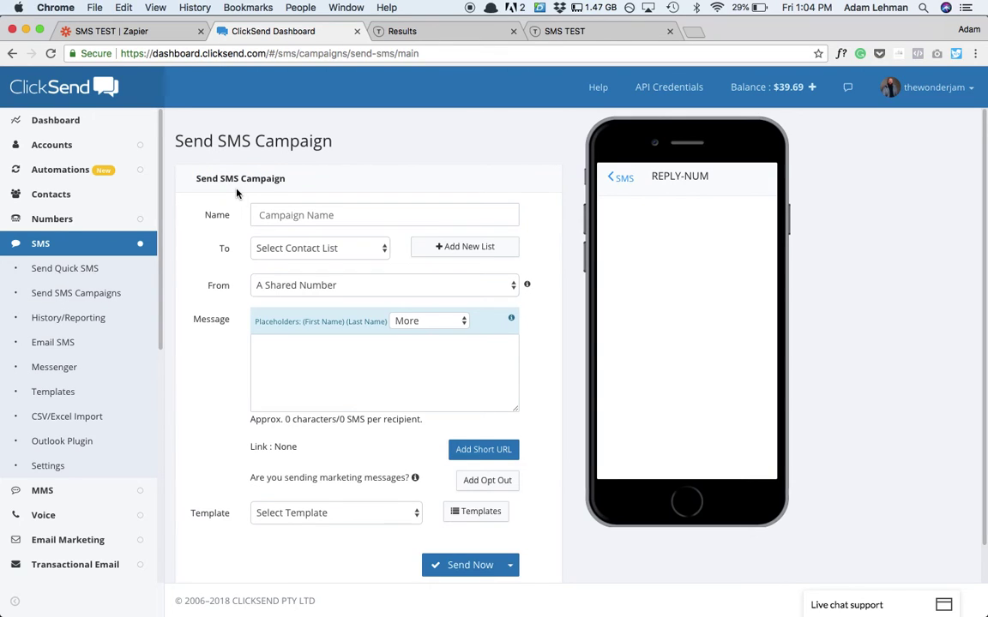
click(335, 216)
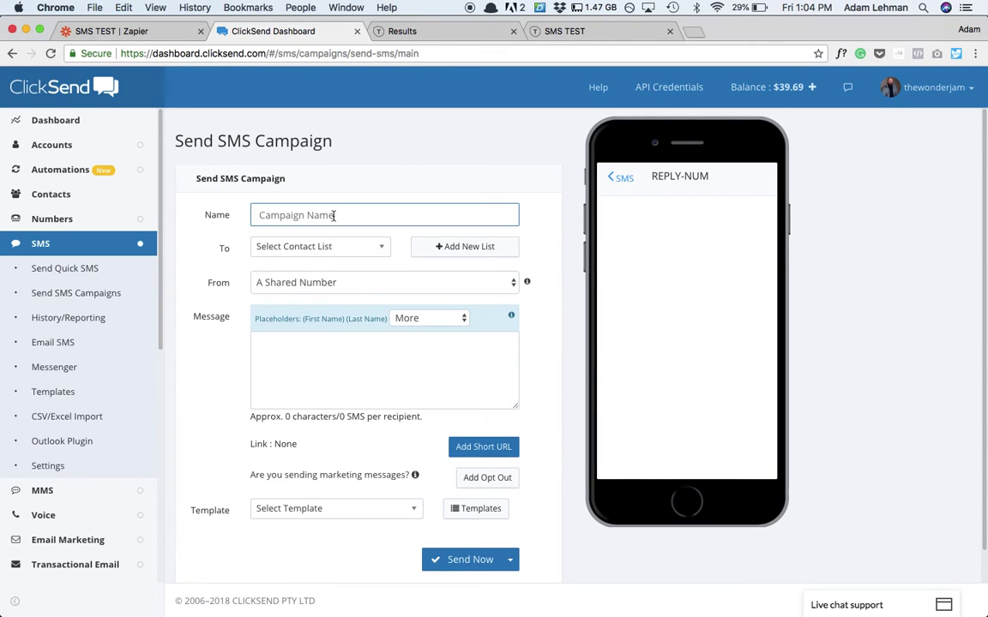
text(DIamond Test)
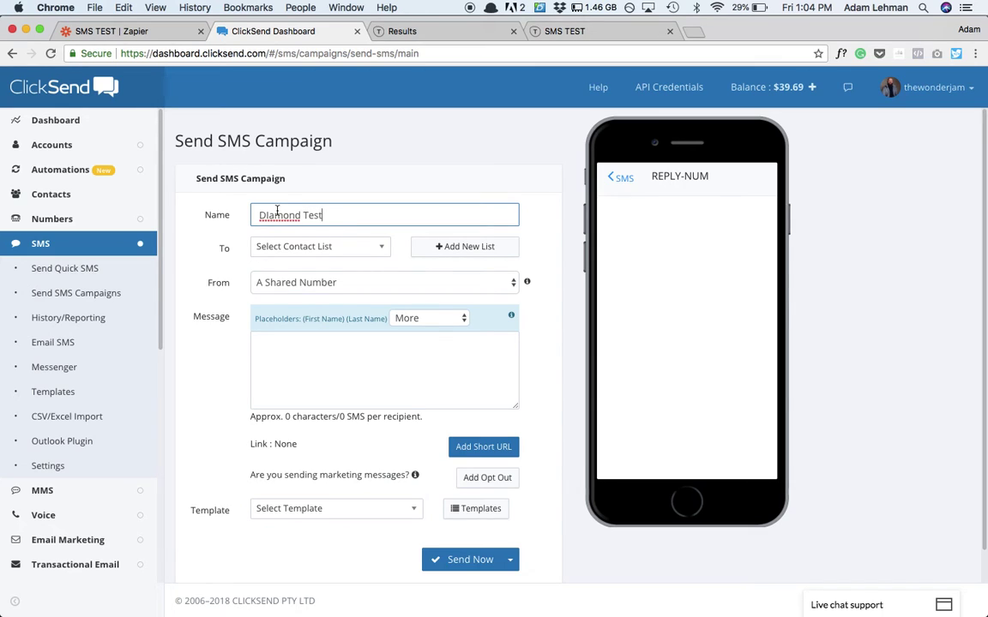
right_click(277, 215)
click(291, 217)
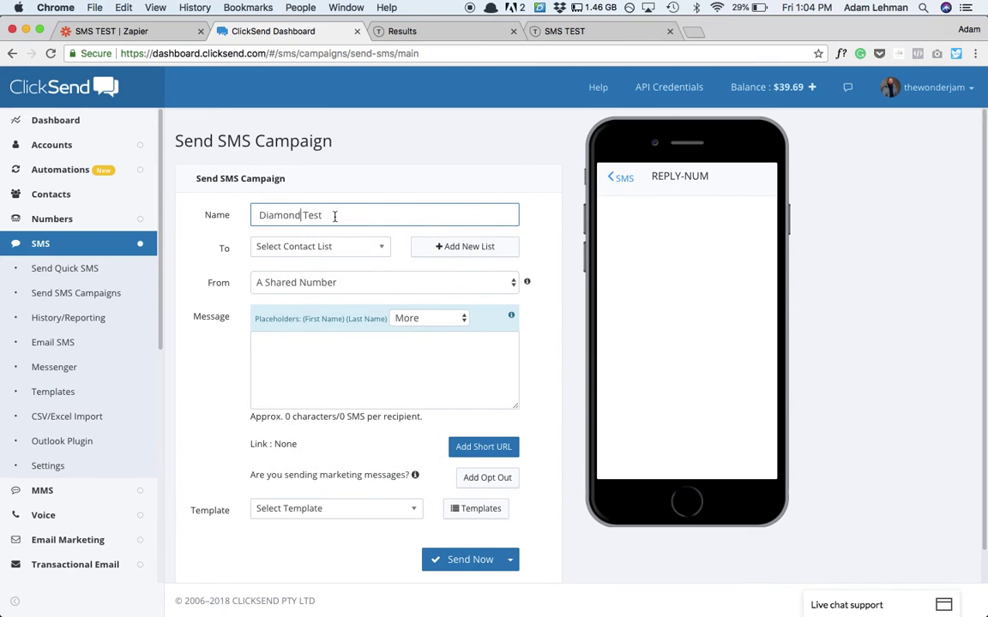
- Address the campaign to the SMS Test list, sent from A Shared Number
click(298, 248)
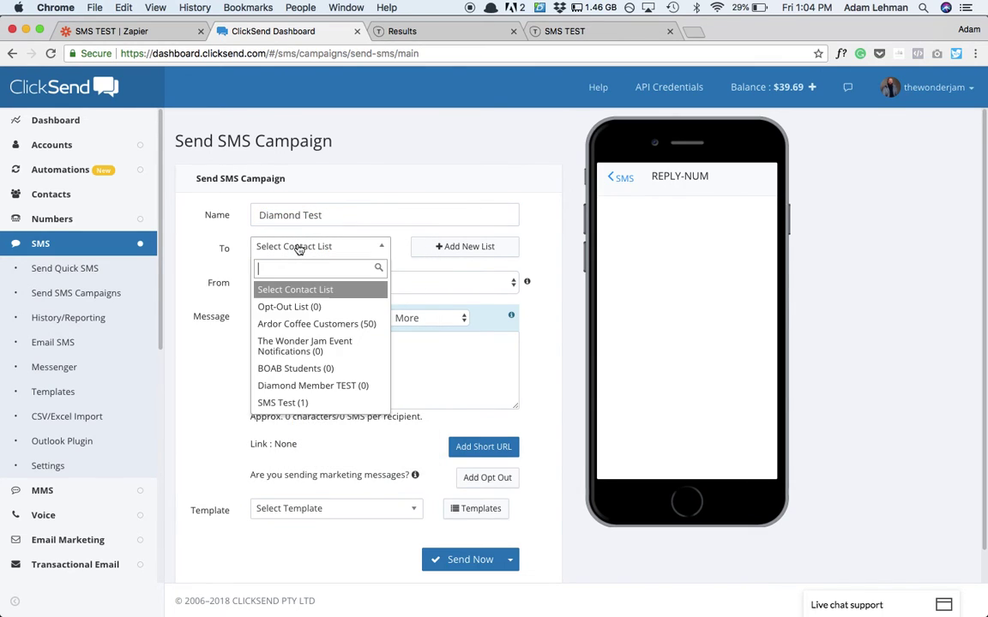
click(287, 402)
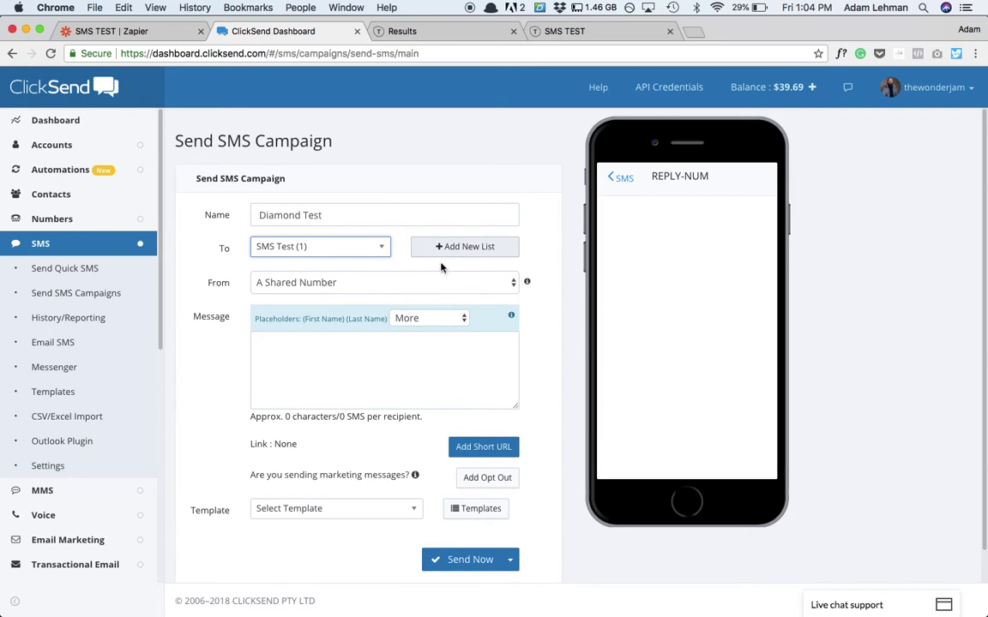
click(373, 282)
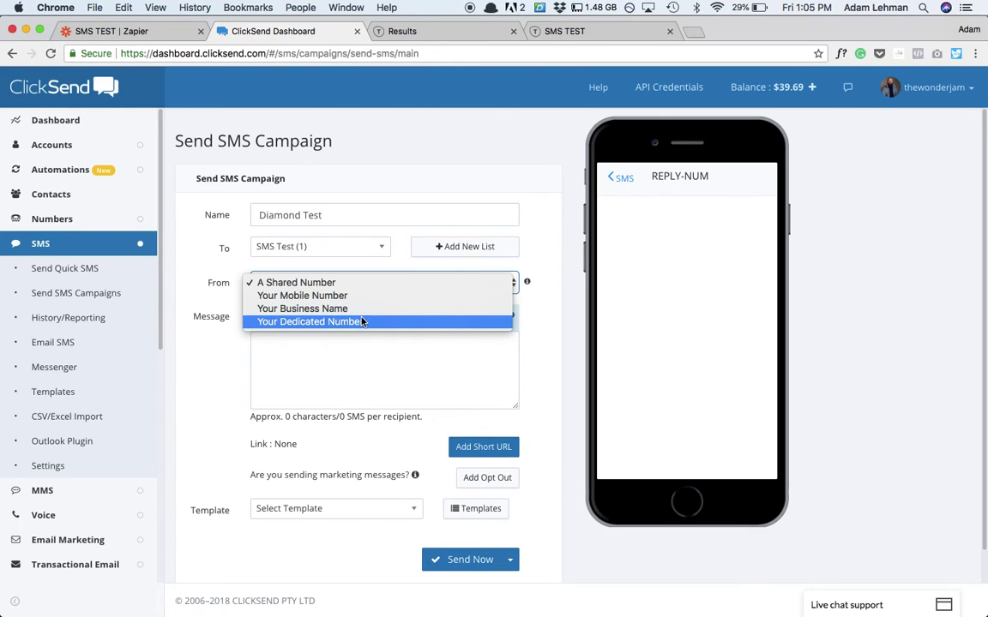
click(352, 284)
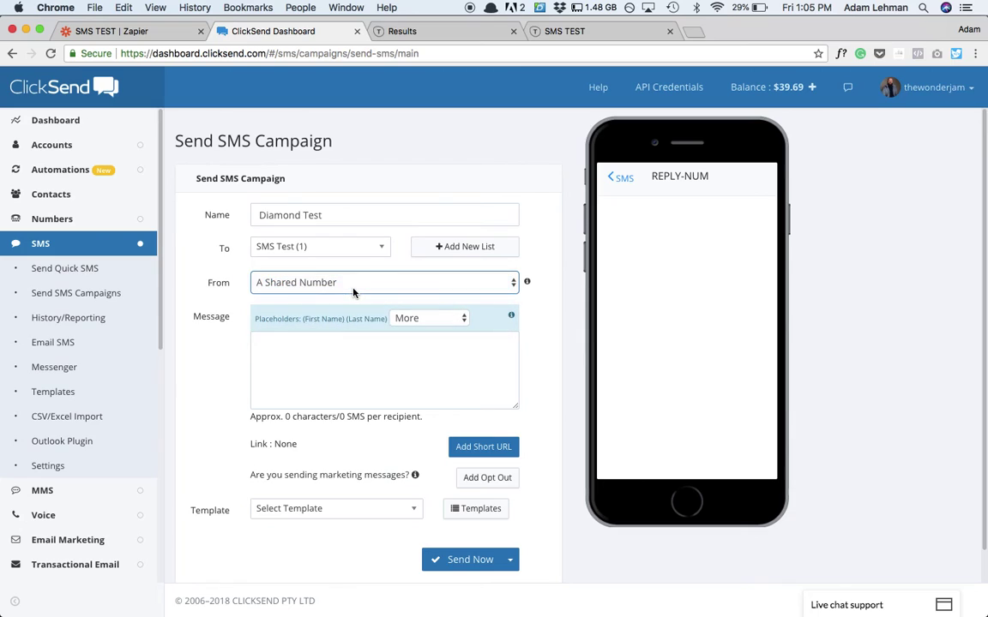
click(340, 339)
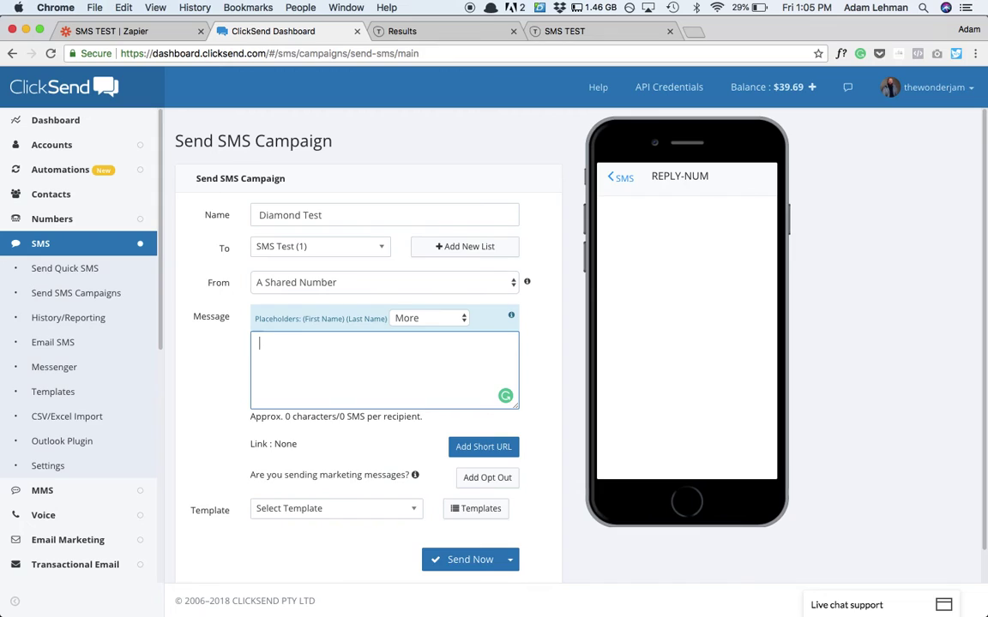
text(Check out the )
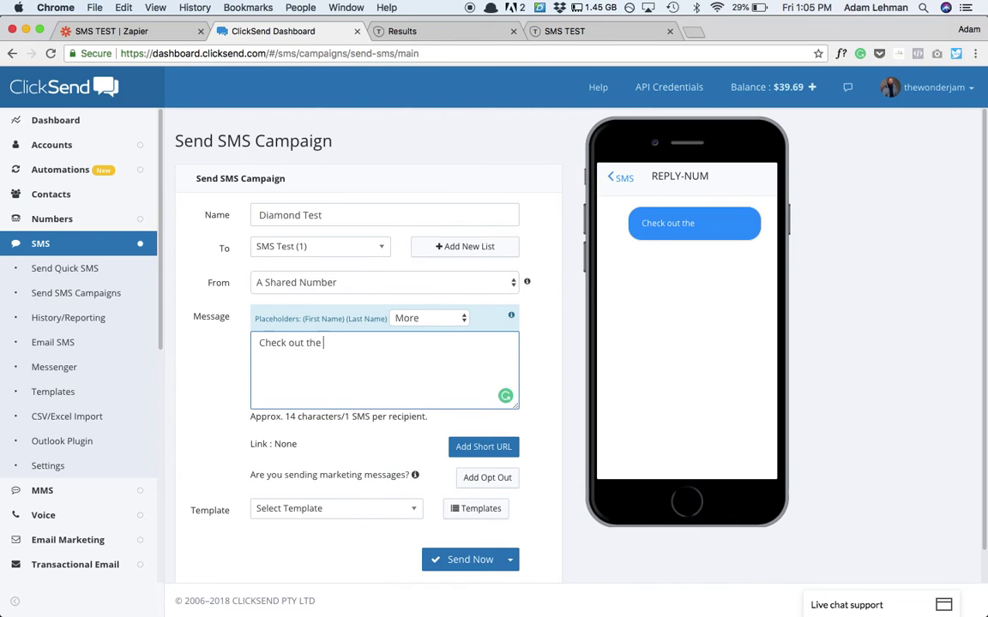
text(diamond membership!)
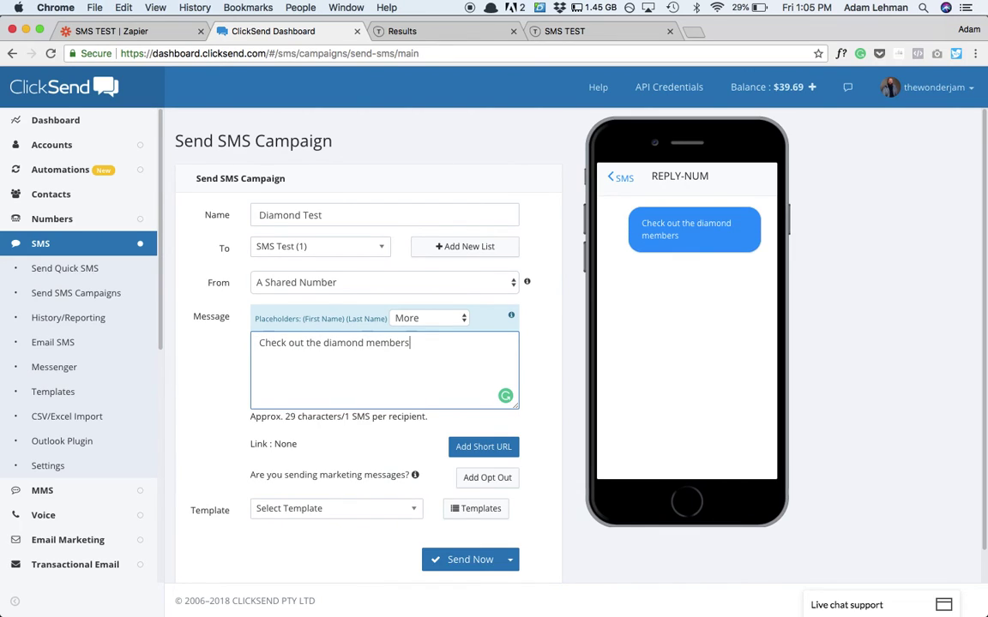
key(Return)
key(Return)
text(http)
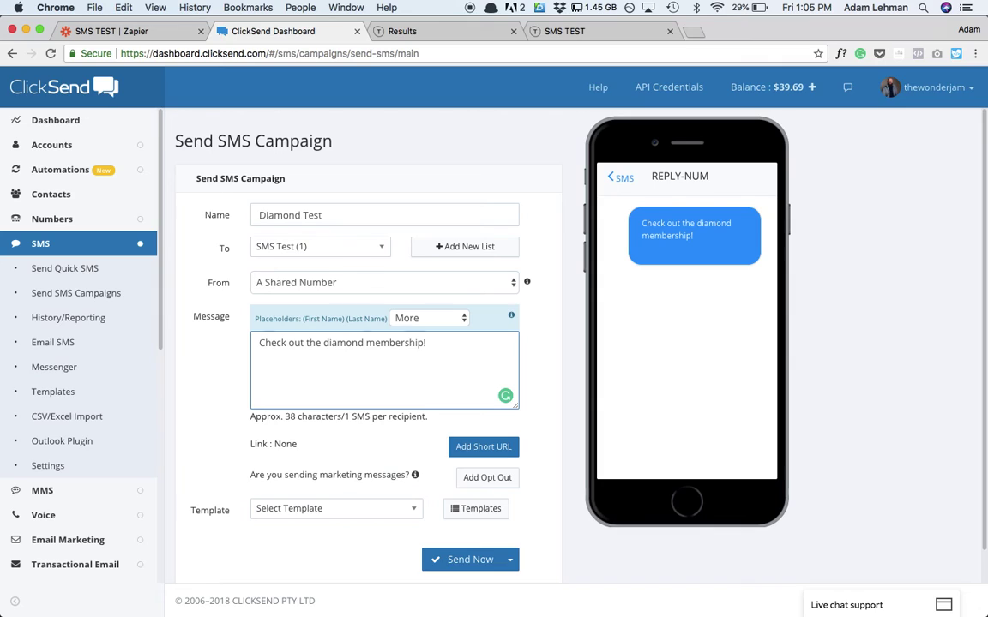
text(://)
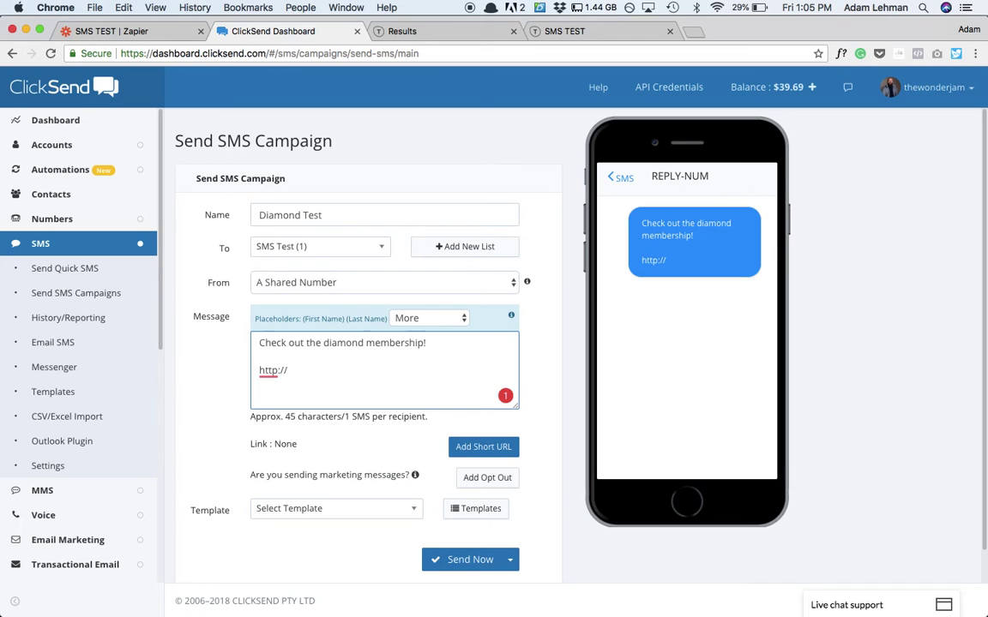
text(thewonderjam.com/)
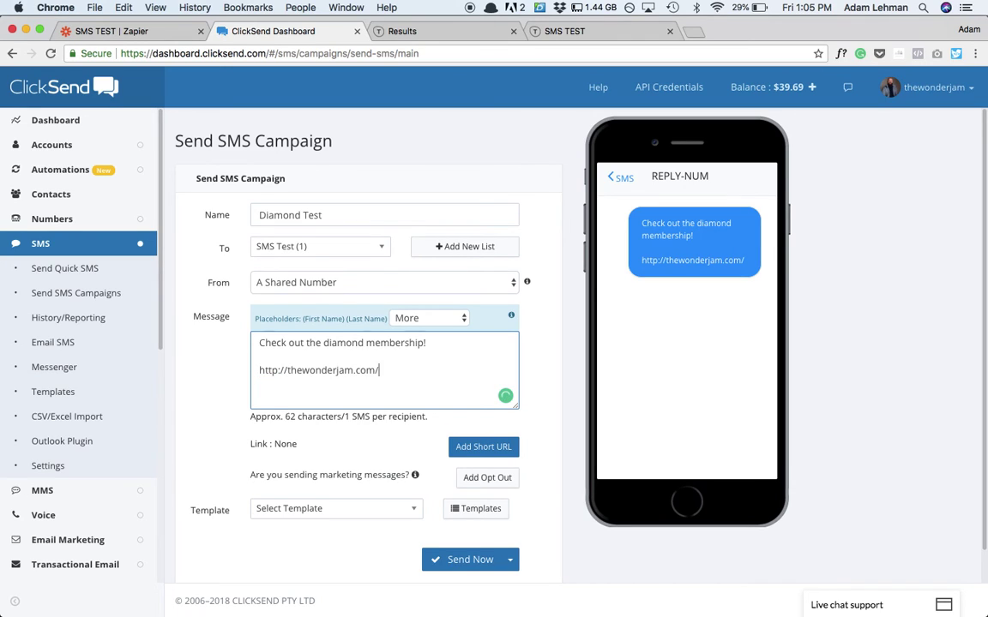
text(membership)
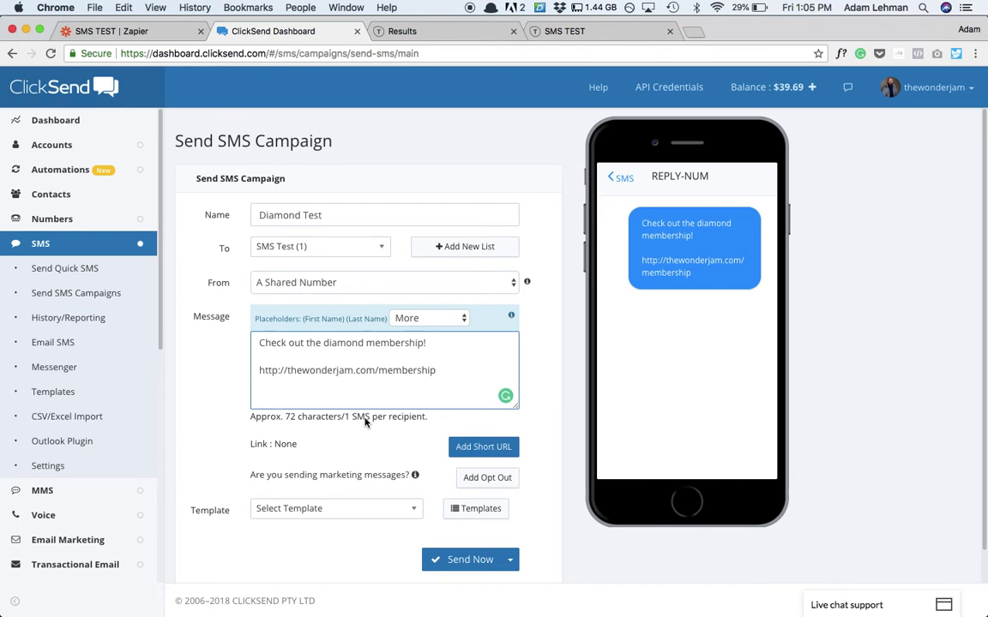
click(469, 452)
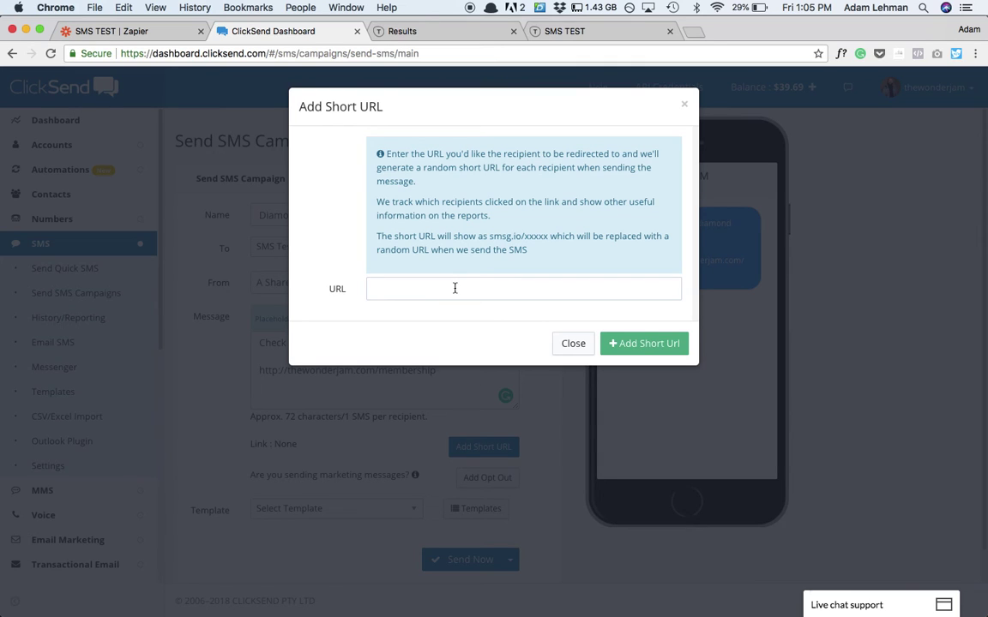
click(573, 344)
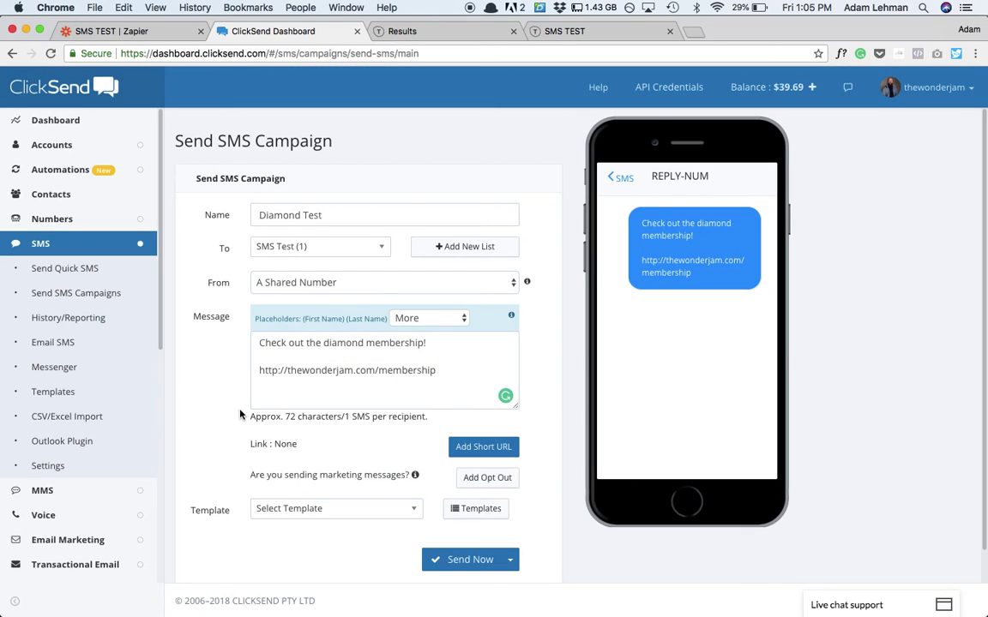
scroll(218, 439, down, 1)
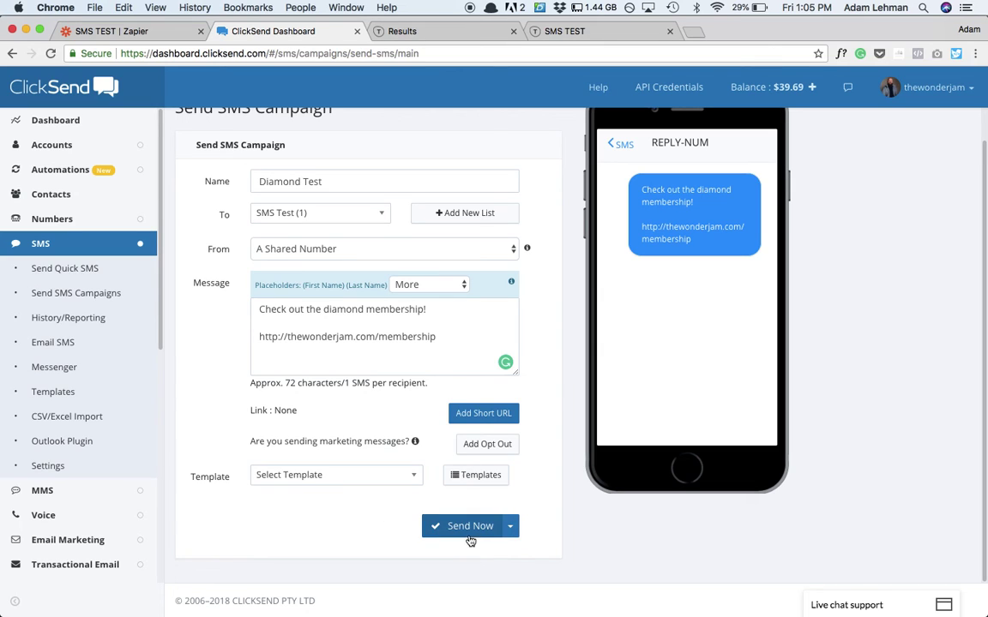
click(514, 522)
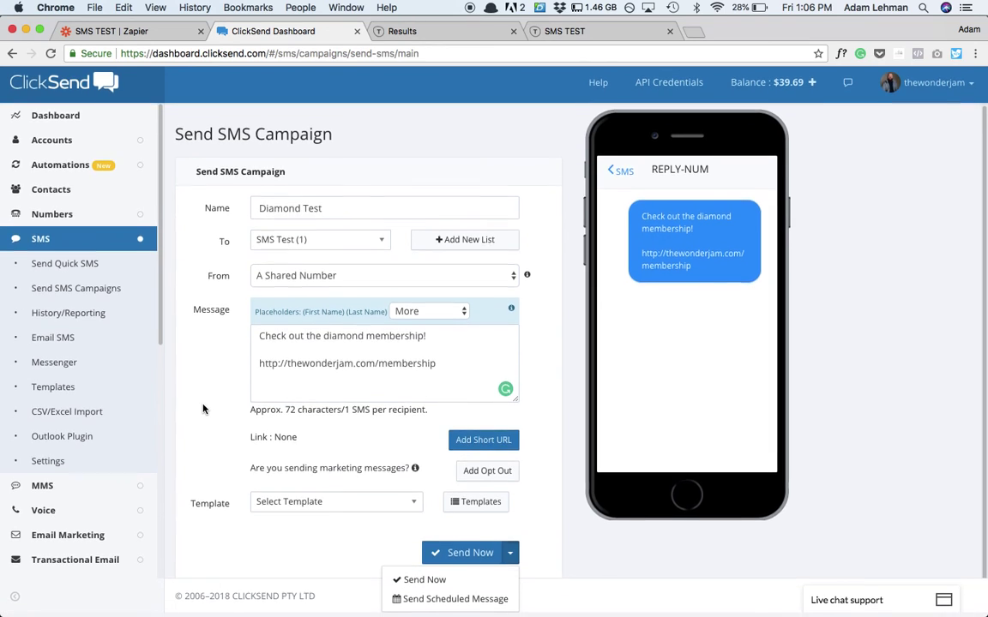
click(545, 552)
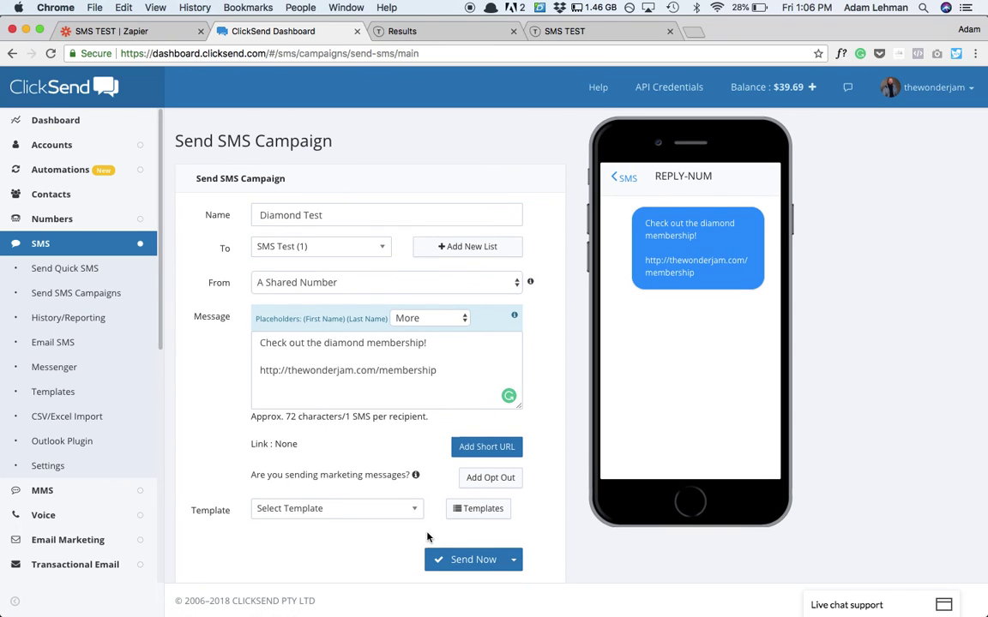